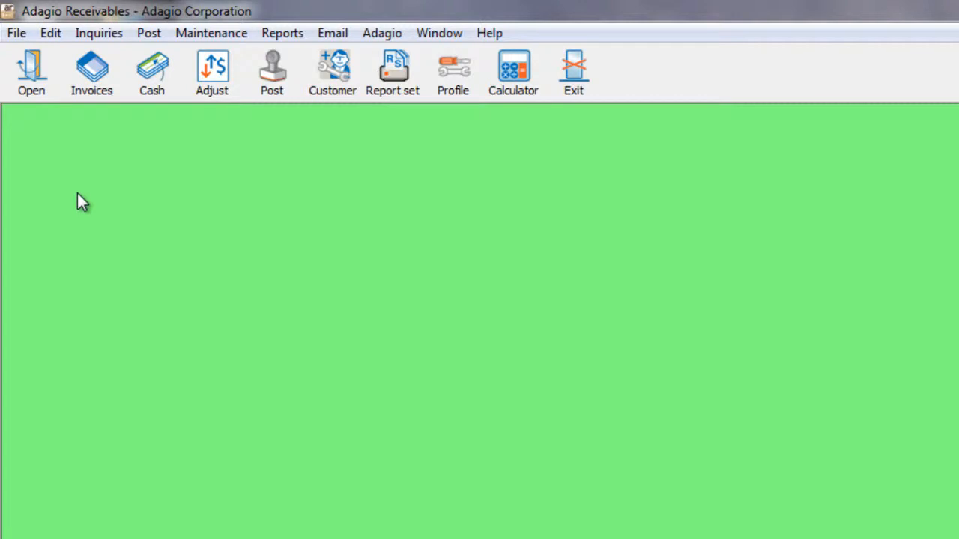
- Create a new automation file named MonthEnd.aaf with the description "Month end procedures"
left_click(50, 33)
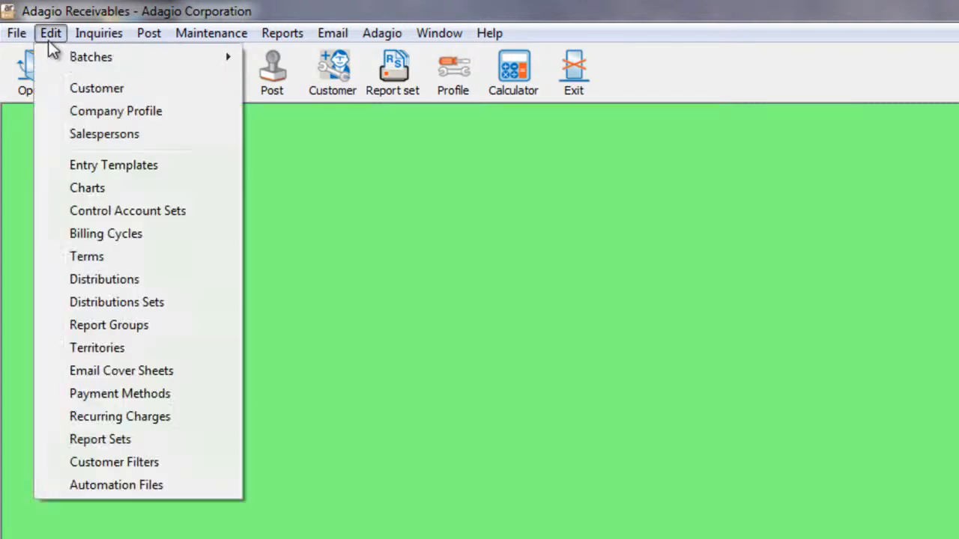
left_click(42, 490)
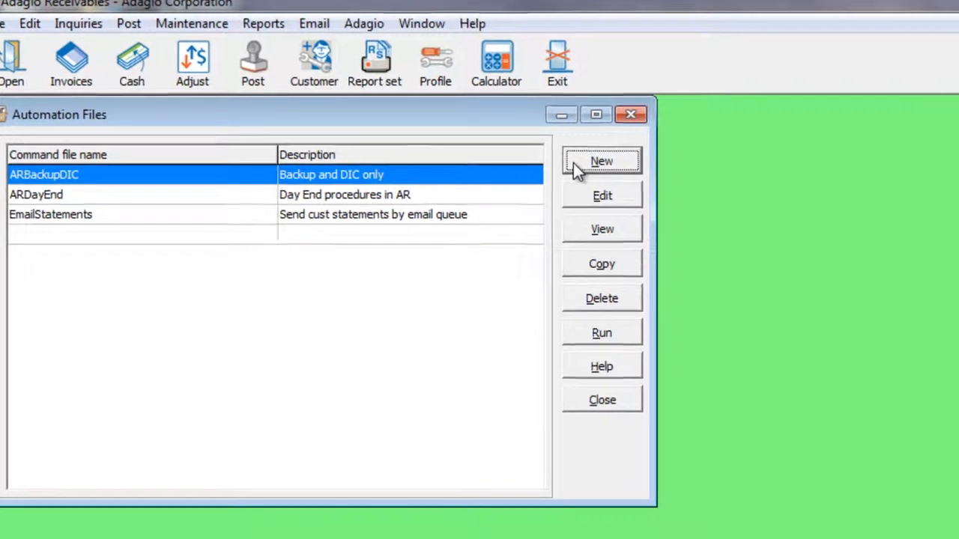
left_click(589, 171)
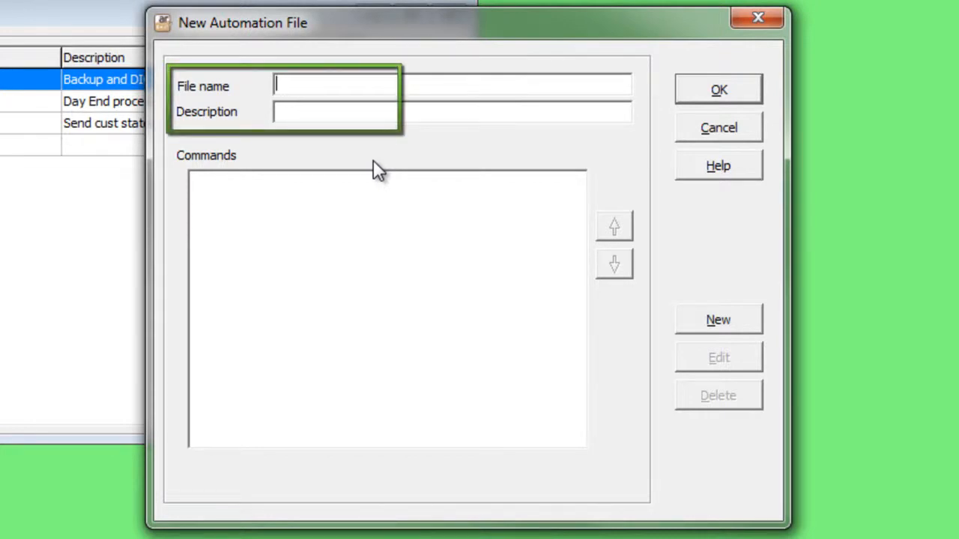
type("MonthEnd.aaf")
key("Tab")
type("Month end procedures")
key("Tab")
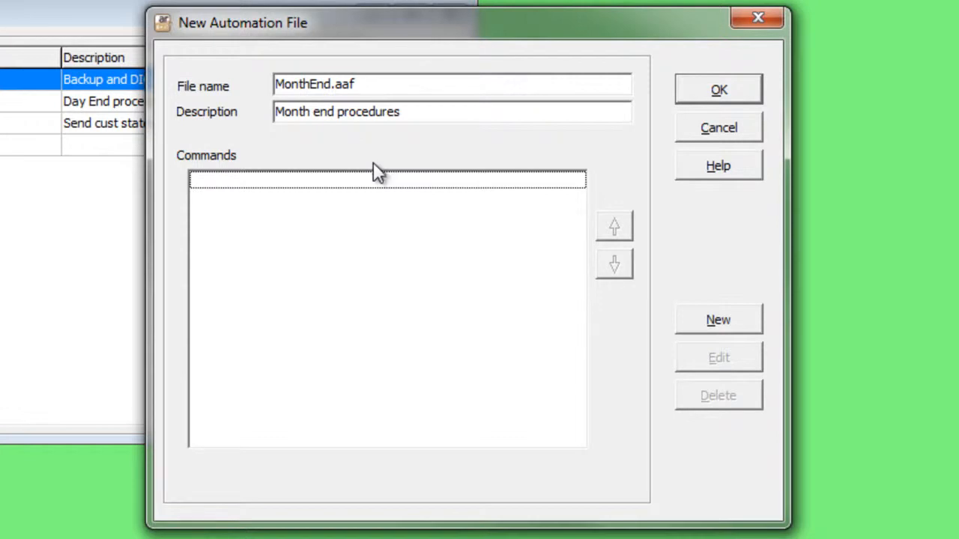
- Add a DataIntegrityCheck command to the automation file
left_click(685, 321)
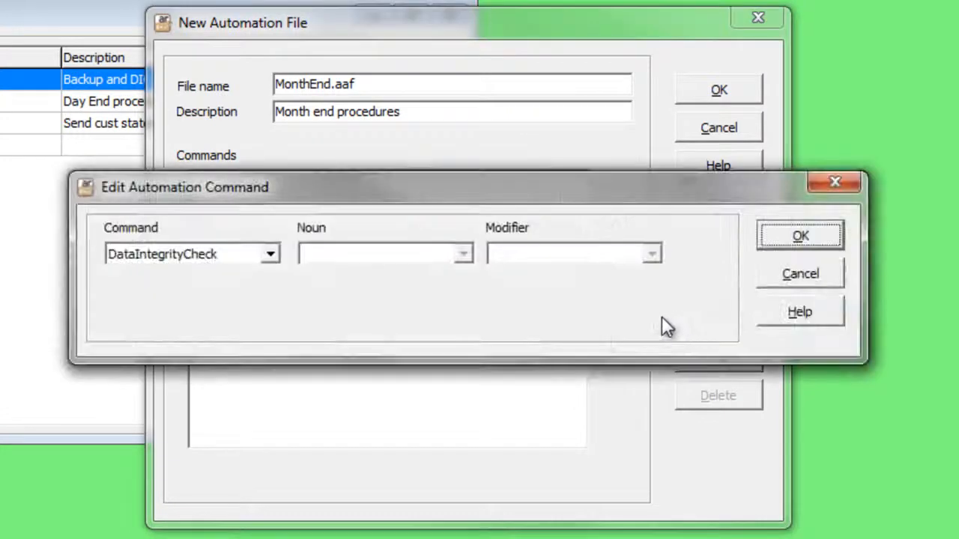
left_click(270, 254)
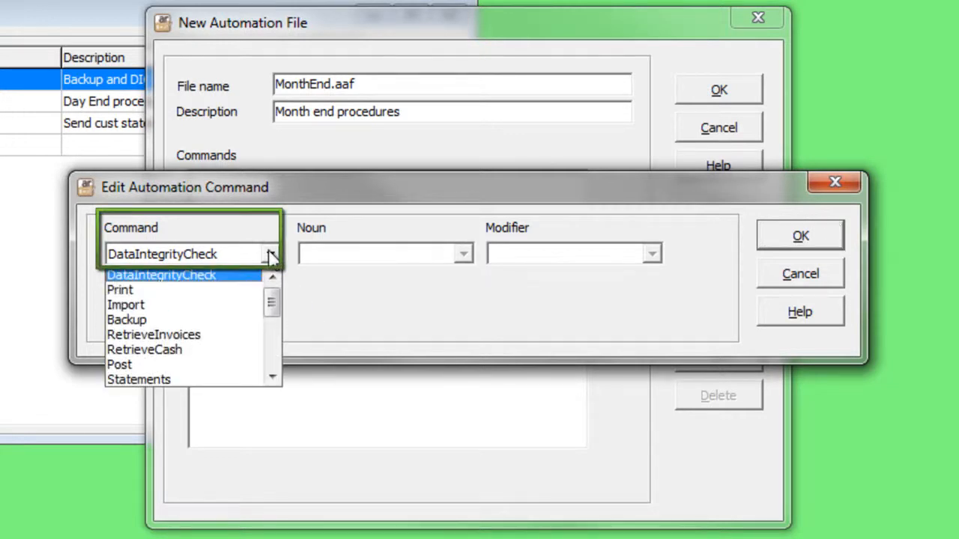
left_click(323, 270)
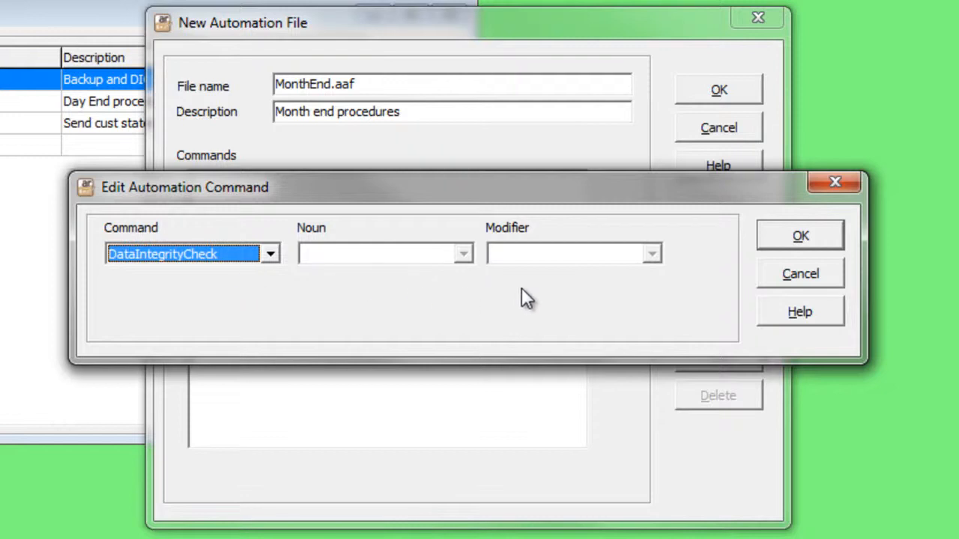
left_click(779, 241)
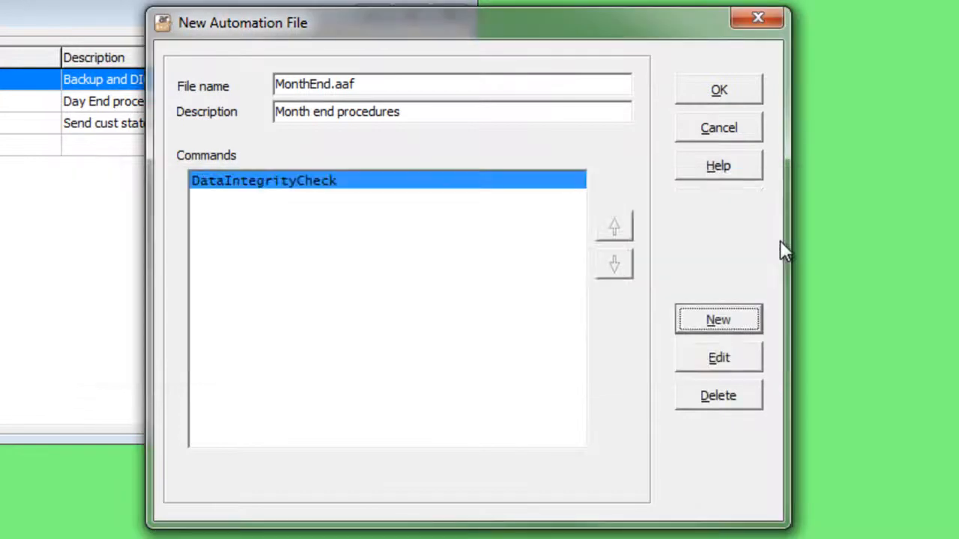
- Add a Backup command with the noun Module to the automation file
left_click(719, 323)
left_click(270, 254)
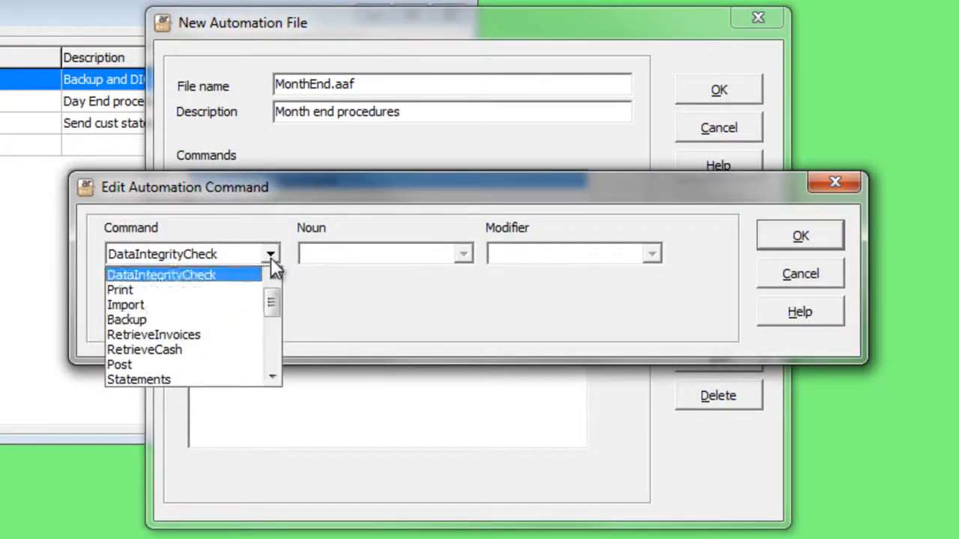
left_click(243, 316)
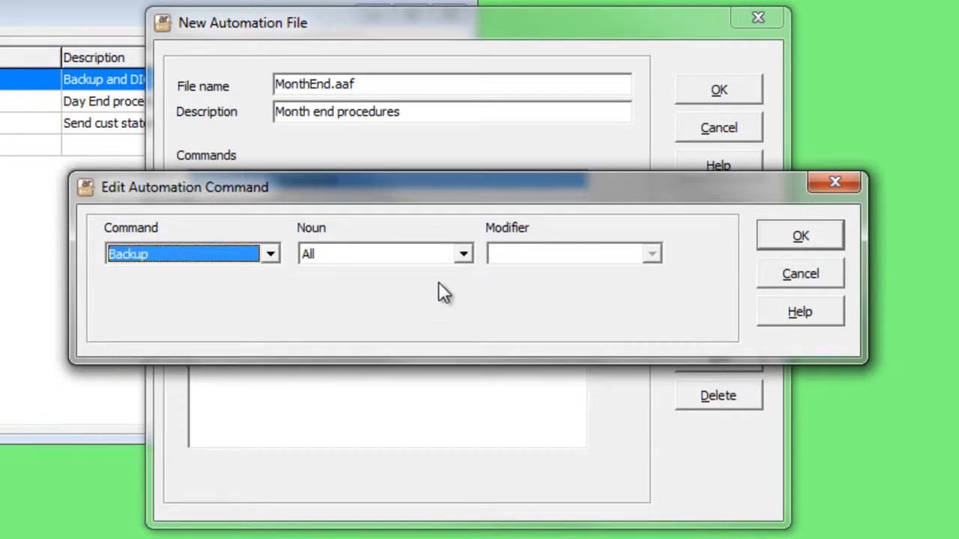
left_click(463, 256)
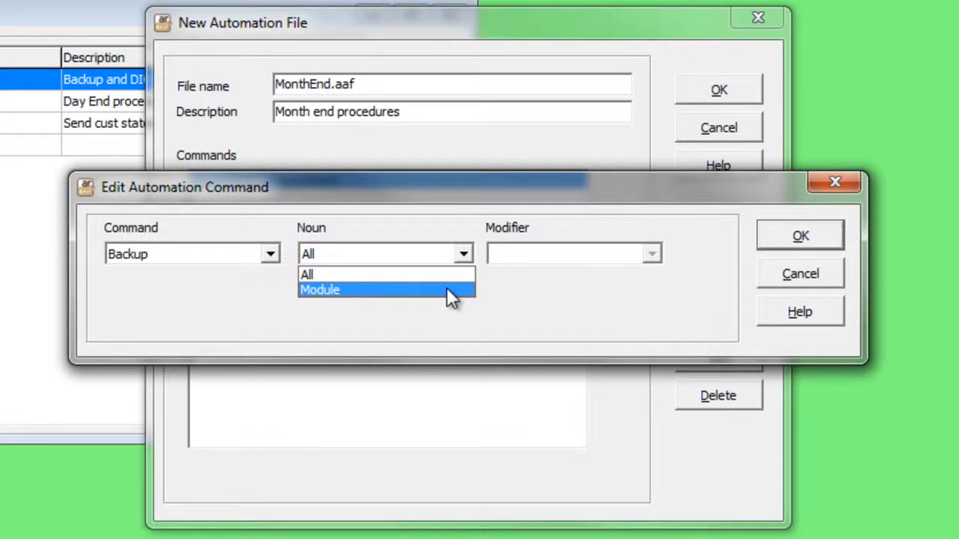
left_click(447, 289)
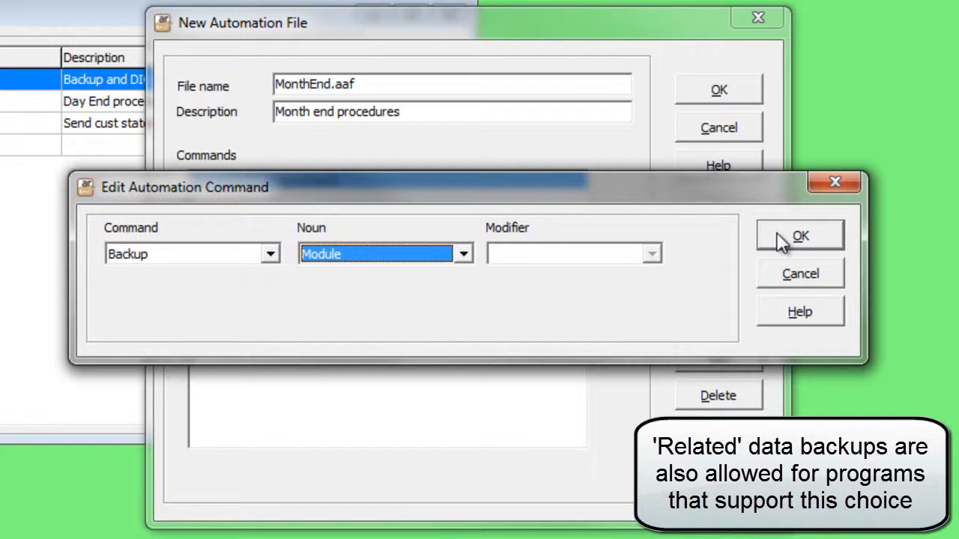
left_click(799, 236)
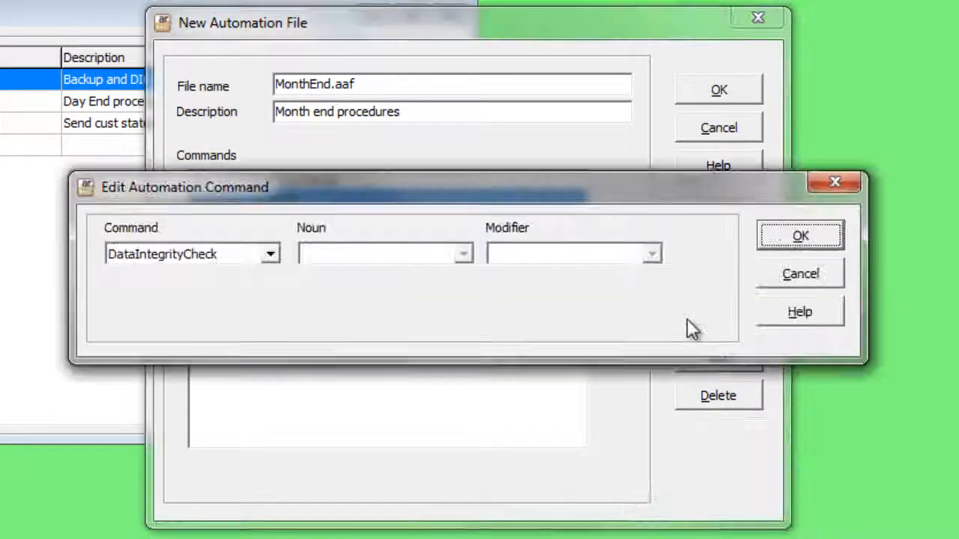
- Add an Import command for InvoiceBatches using the import template "Invoices from mobile app"
left_click(687, 321)
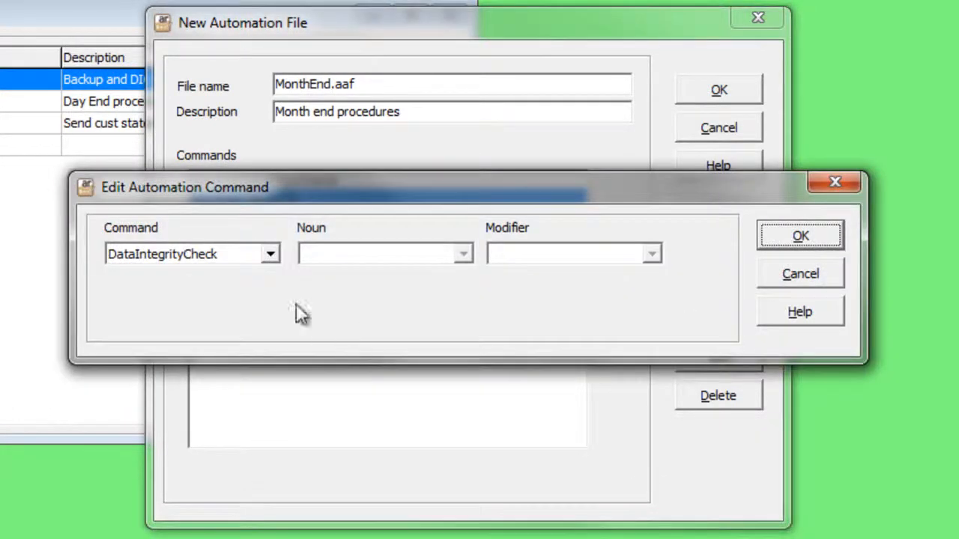
left_click(270, 254)
left_click(237, 305)
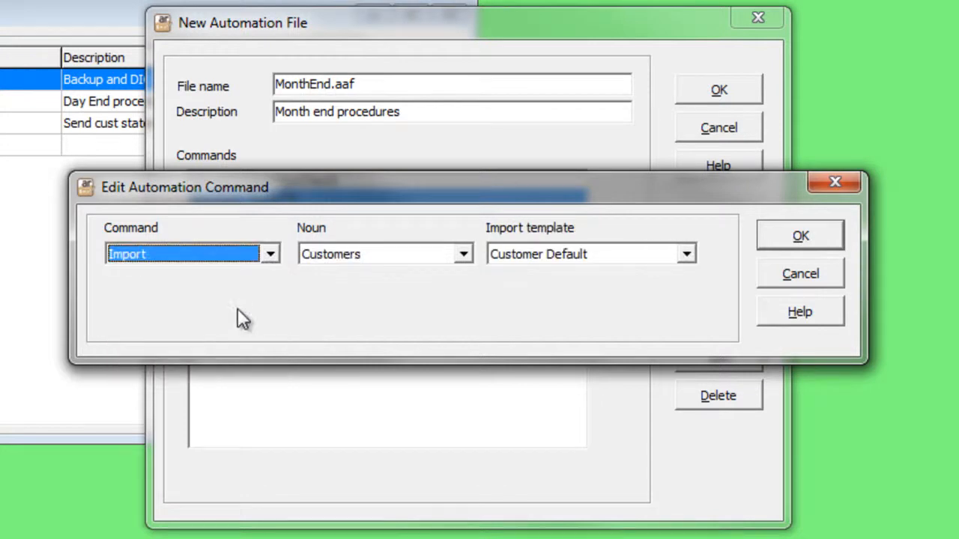
left_click(467, 253)
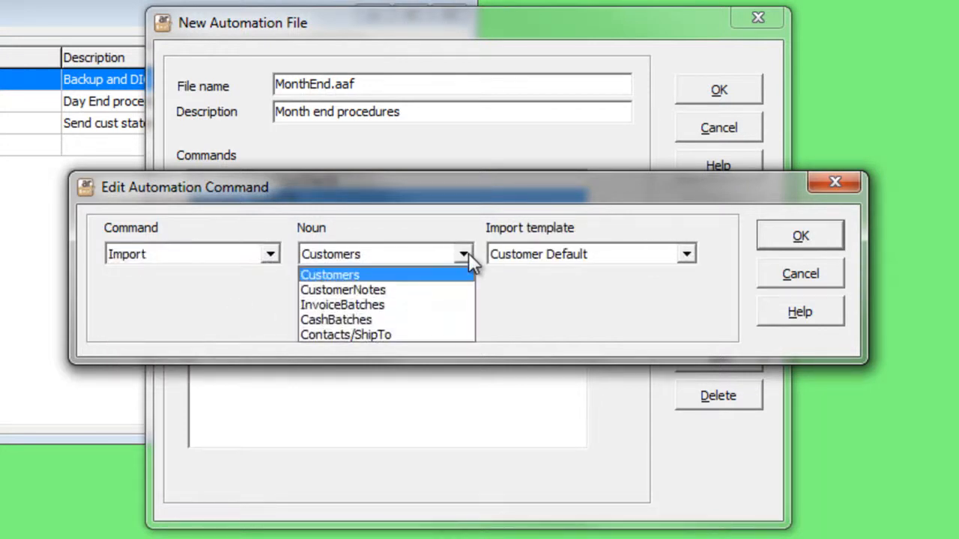
left_click(451, 305)
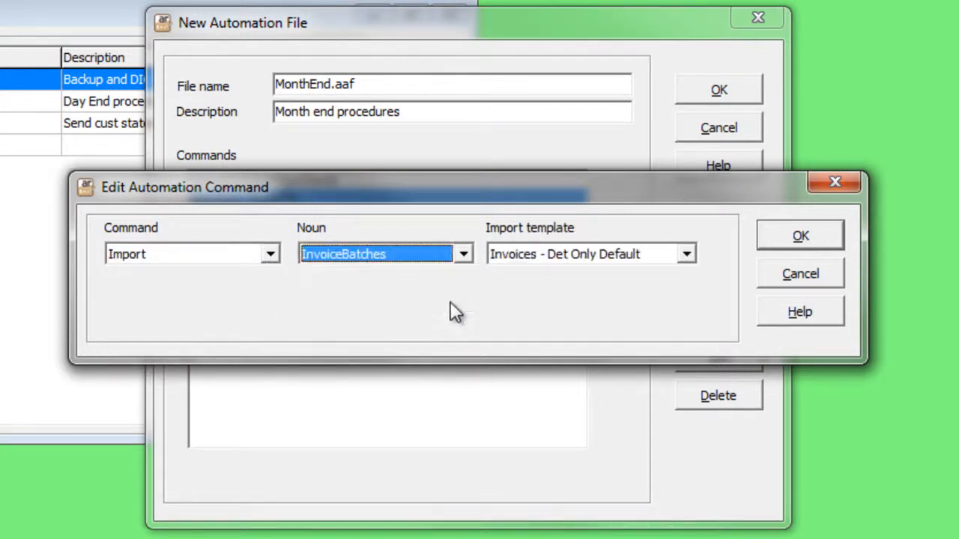
left_click(692, 253)
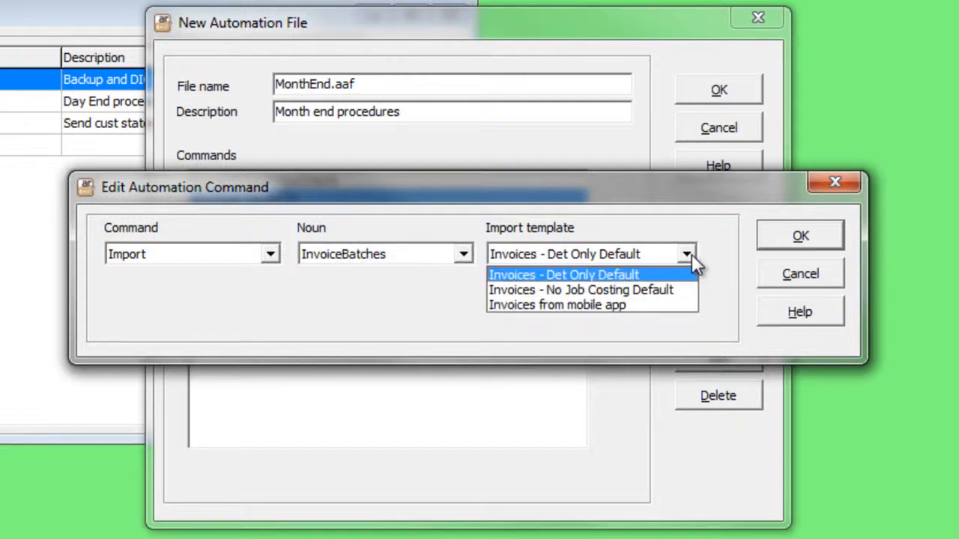
left_click(666, 306)
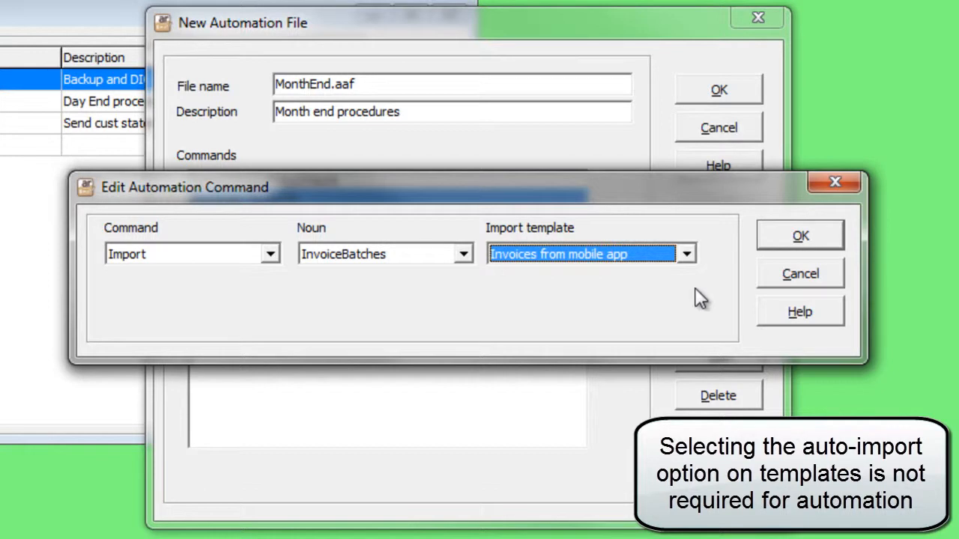
left_click(764, 239)
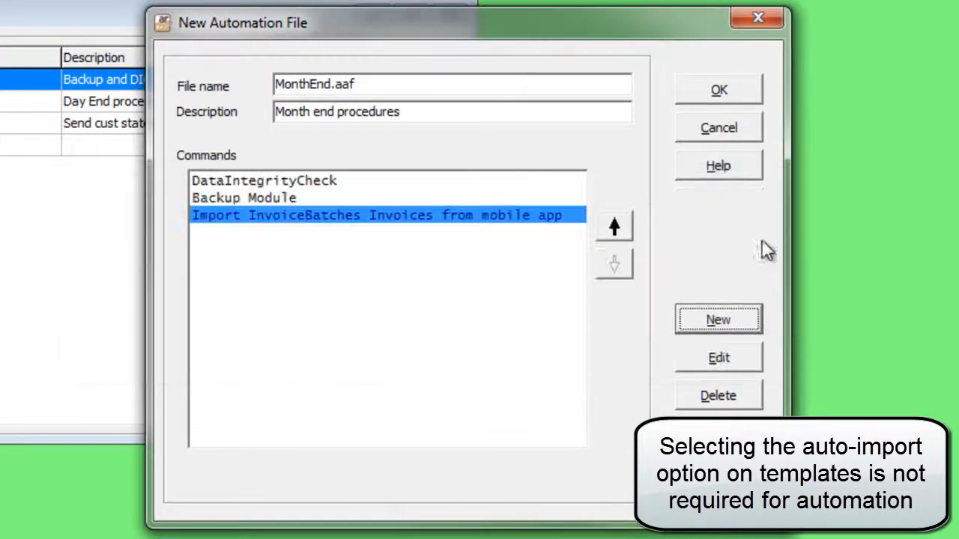
- Add a Print command for the report set BatchLists to the automation file
left_click(682, 318)
left_click(270, 254)
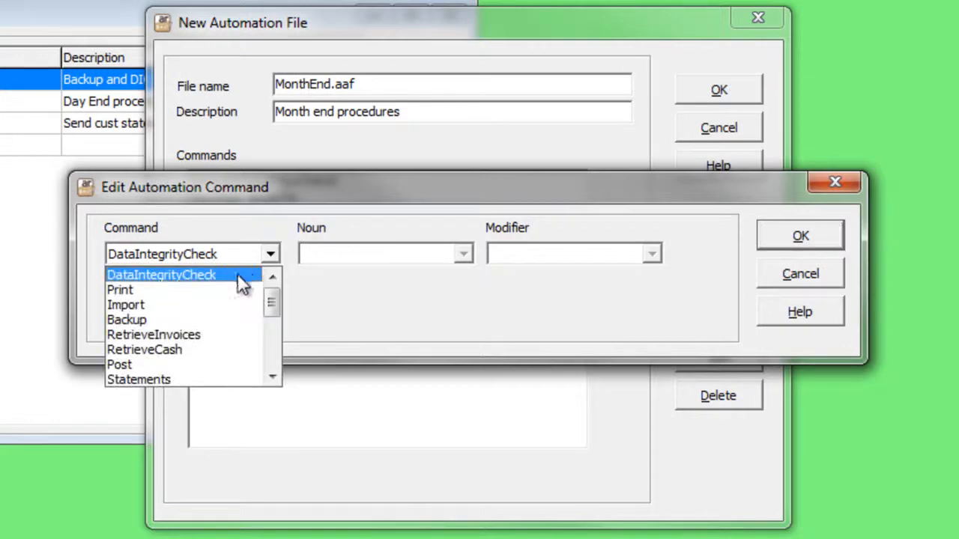
left_click(234, 289)
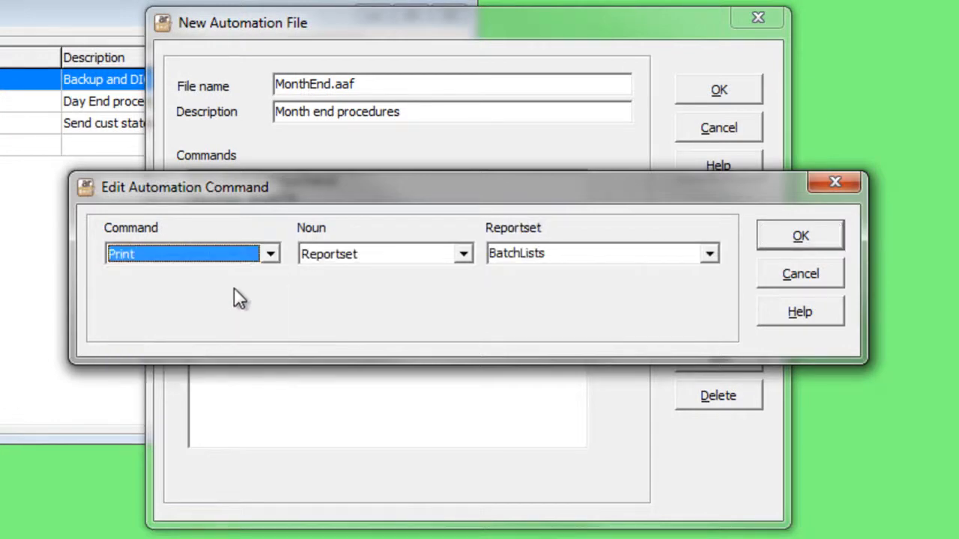
left_click(463, 254)
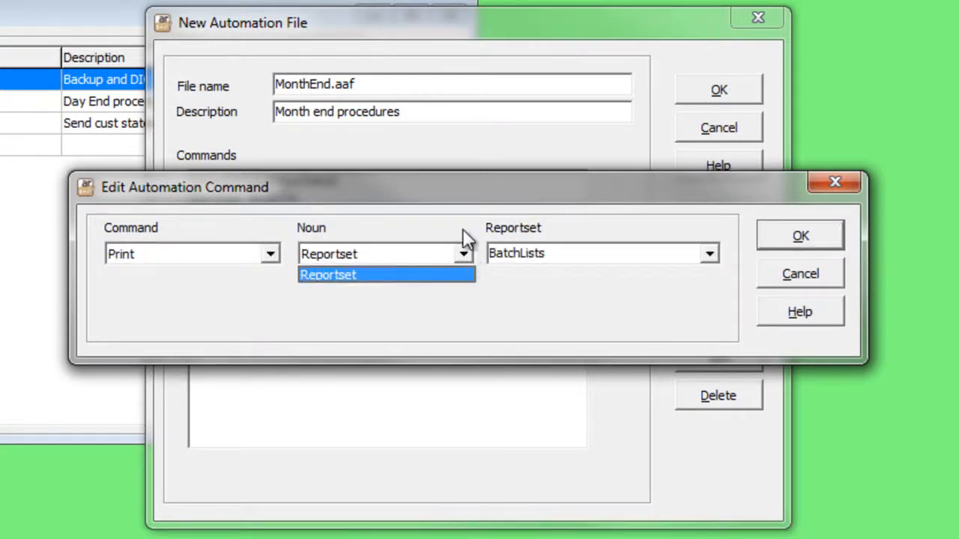
left_click(464, 253)
left_click(710, 255)
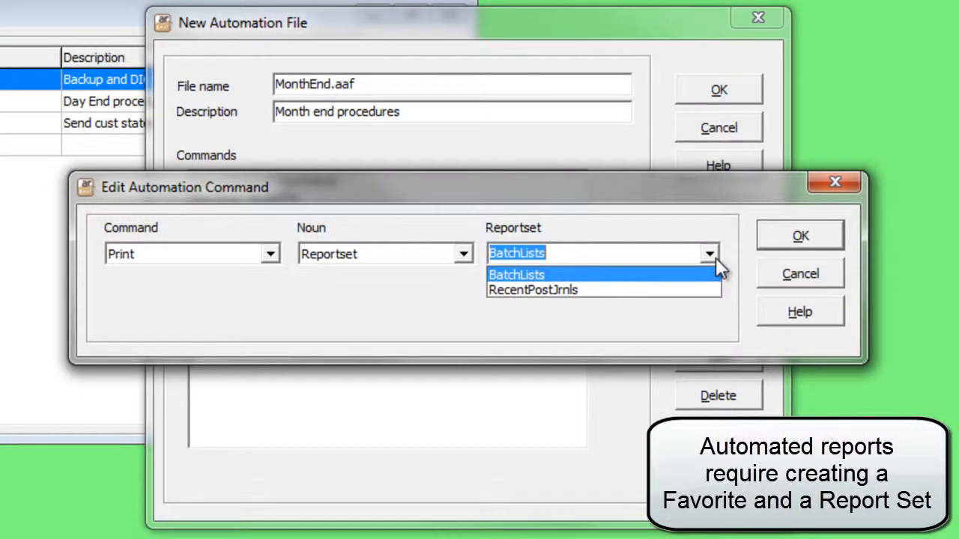
left_click(803, 237)
left_click(802, 236)
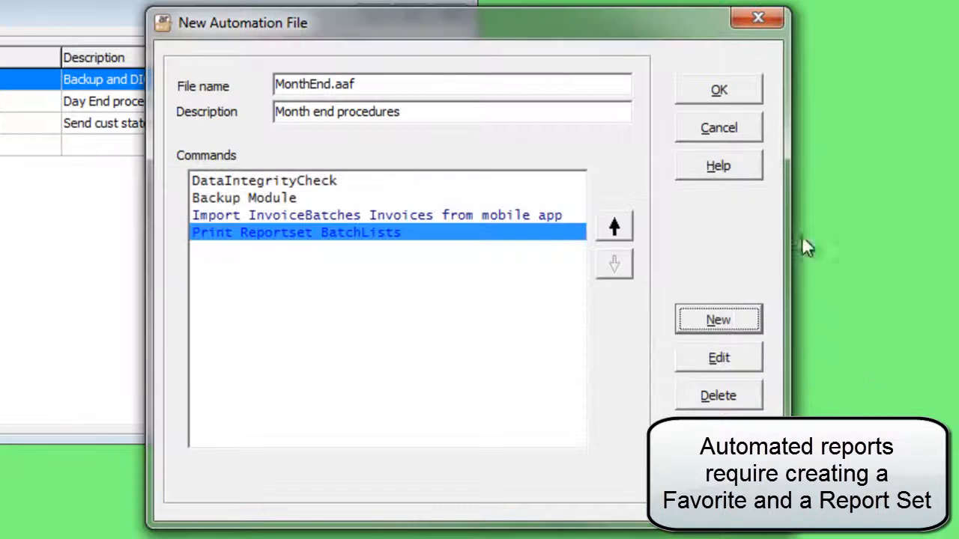
- Add a Post command for Invoices with the modifier Imported to the automation file
left_click(705, 318)
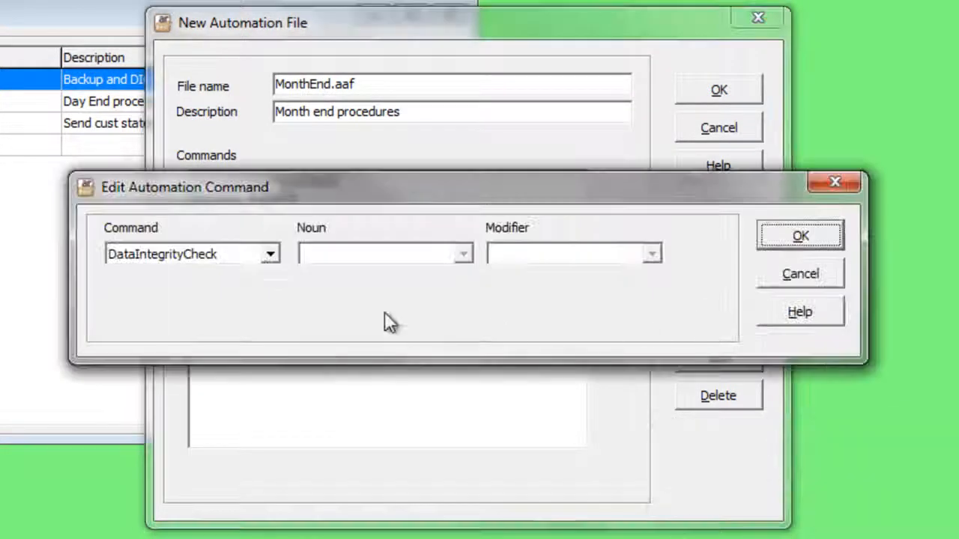
left_click(267, 259)
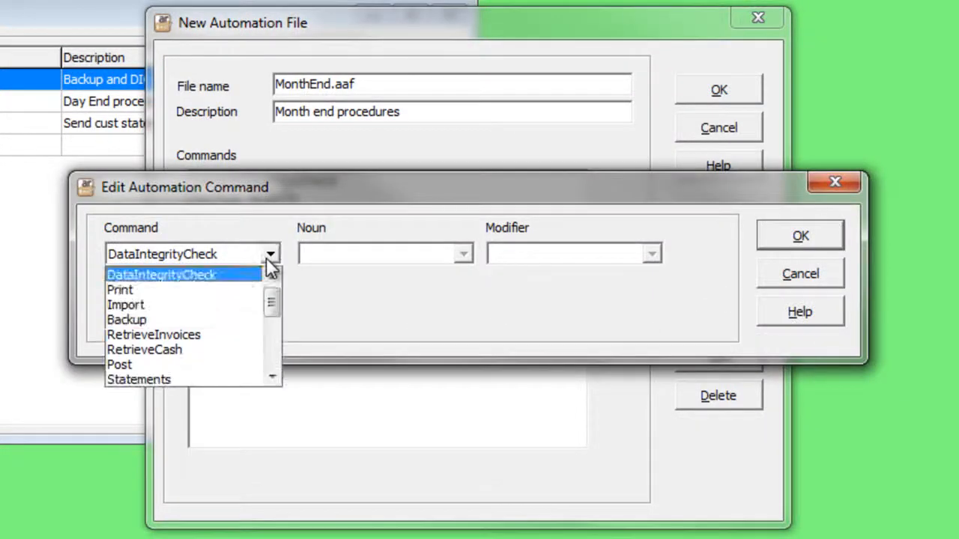
left_click(243, 365)
left_click(465, 254)
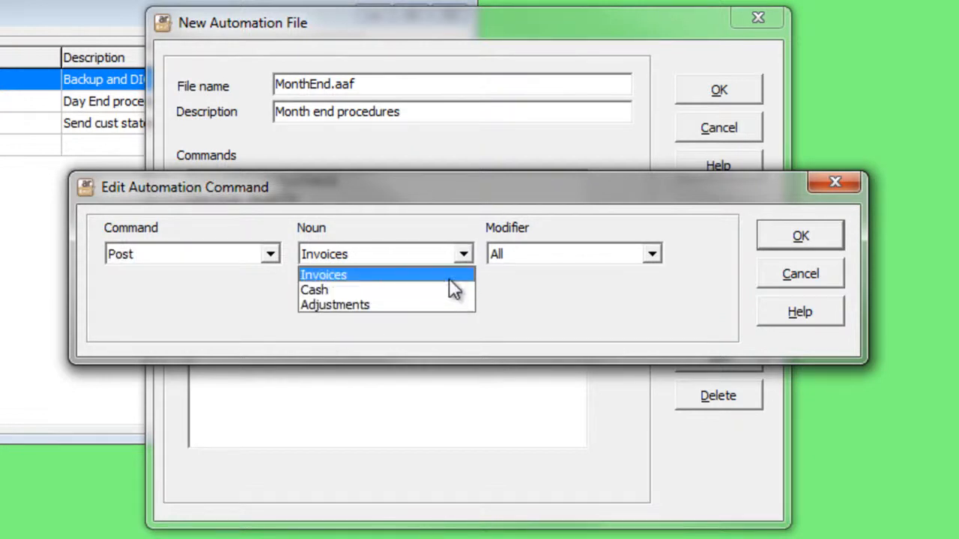
left_click(449, 276)
left_click(652, 255)
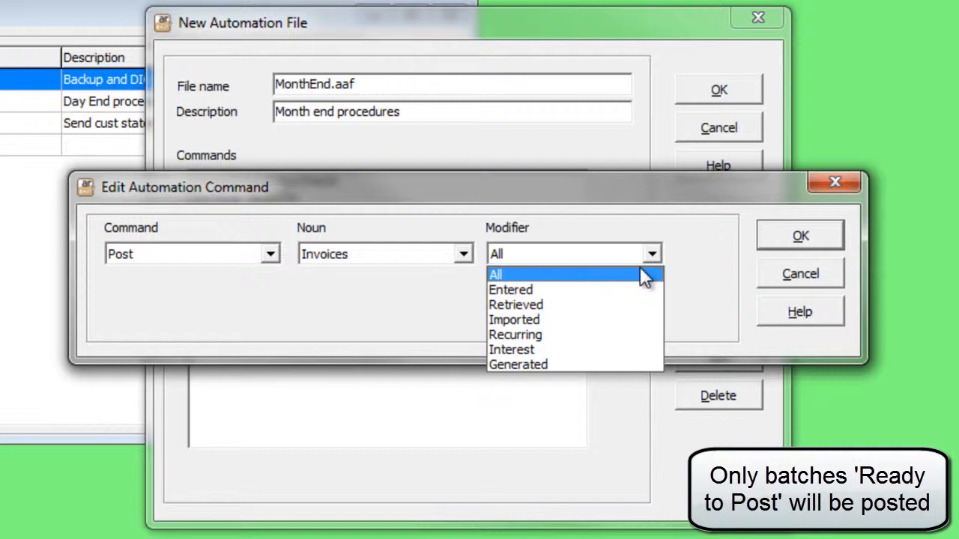
left_click(628, 322)
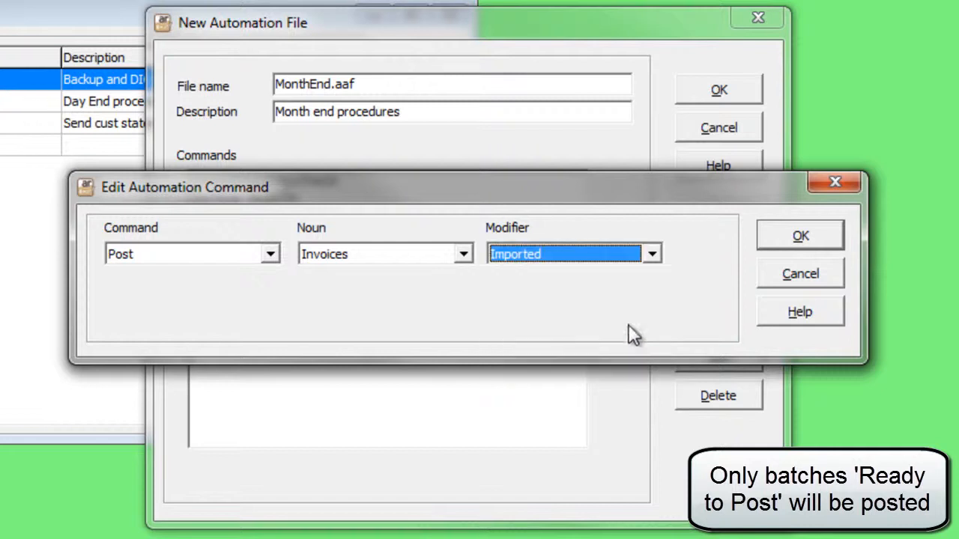
left_click(793, 243)
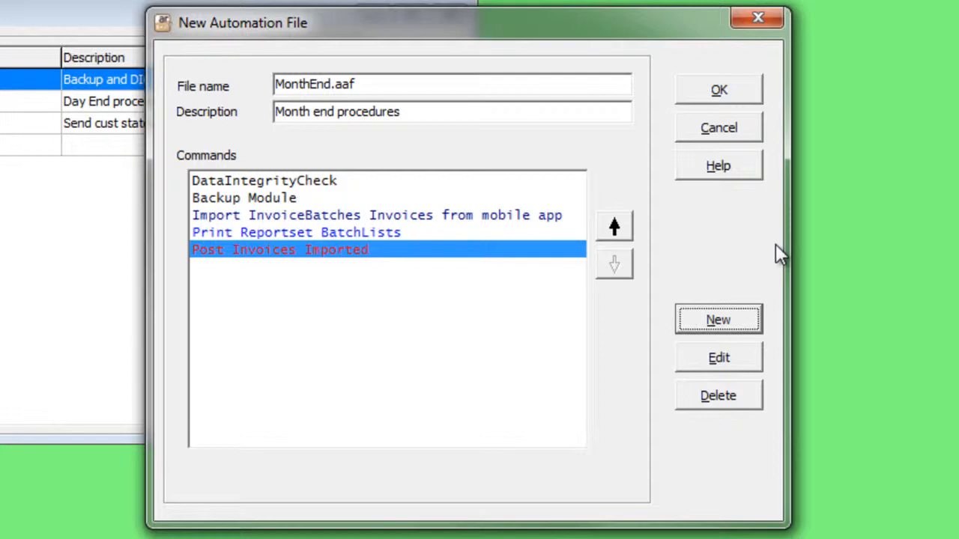
- Add a Statements command with the noun AddEmailQueue and the favorite "Statements by Name" to the automation file
left_click(718, 319)
left_click(270, 255)
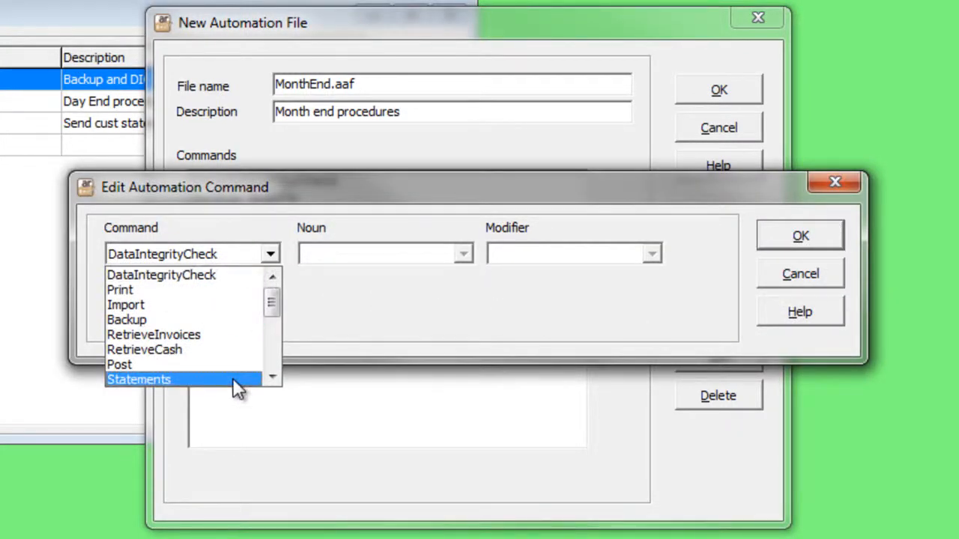
left_click(232, 377)
left_click(459, 254)
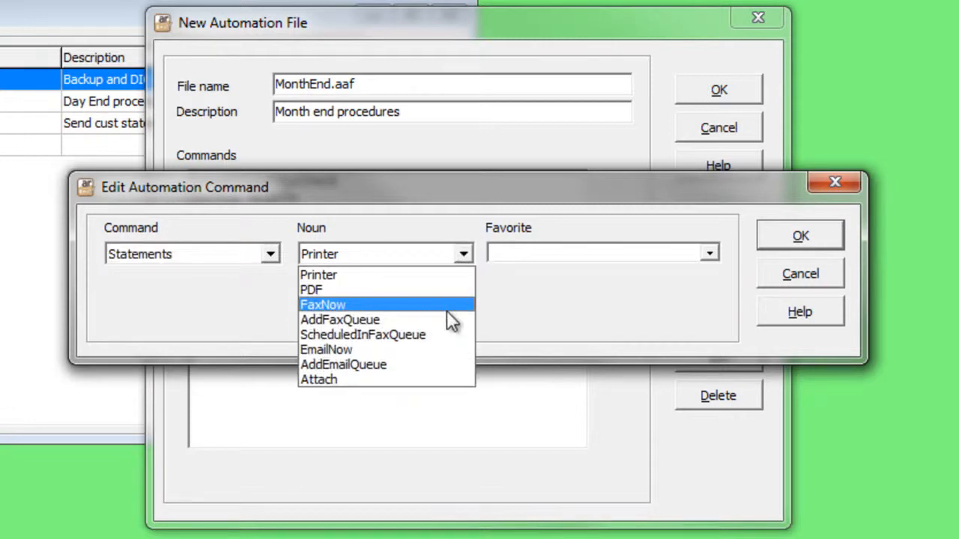
left_click(434, 367)
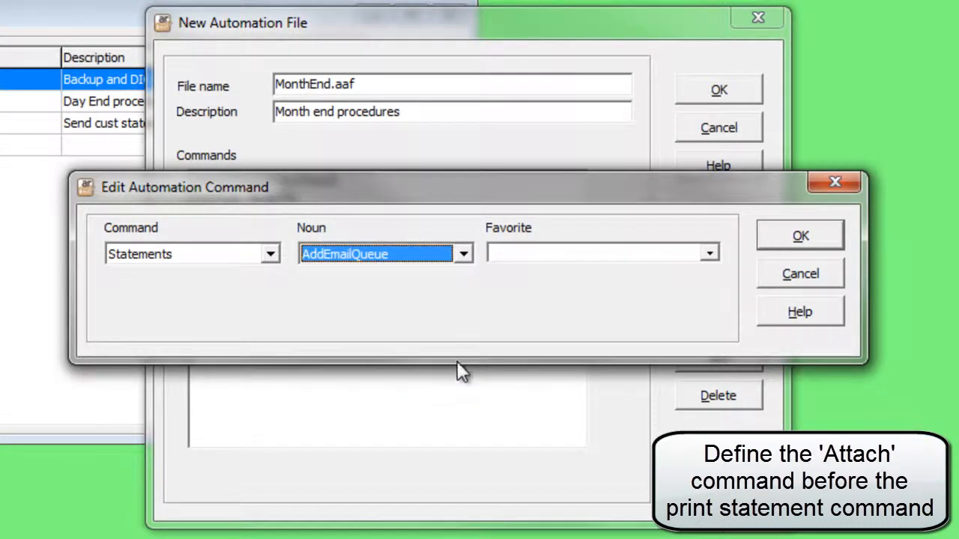
left_click(706, 256)
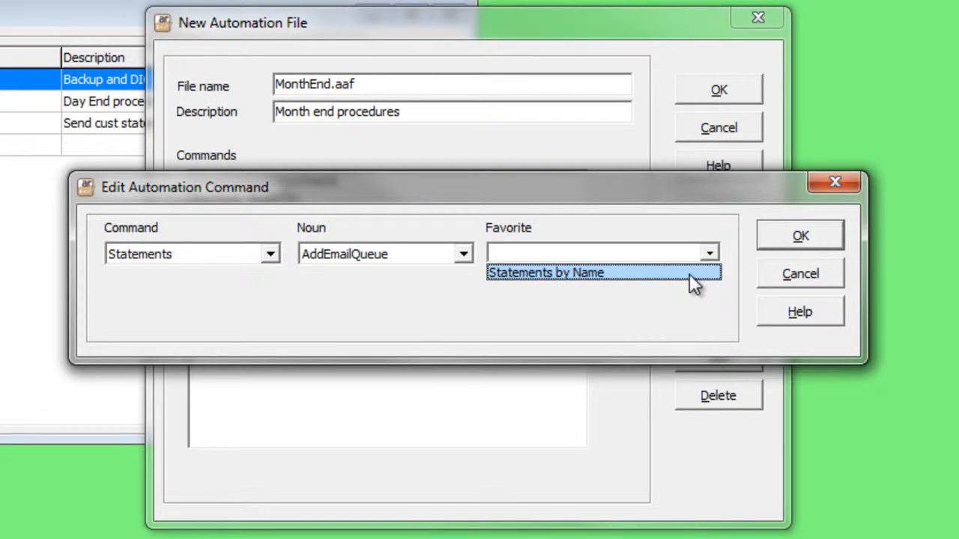
left_click(692, 275)
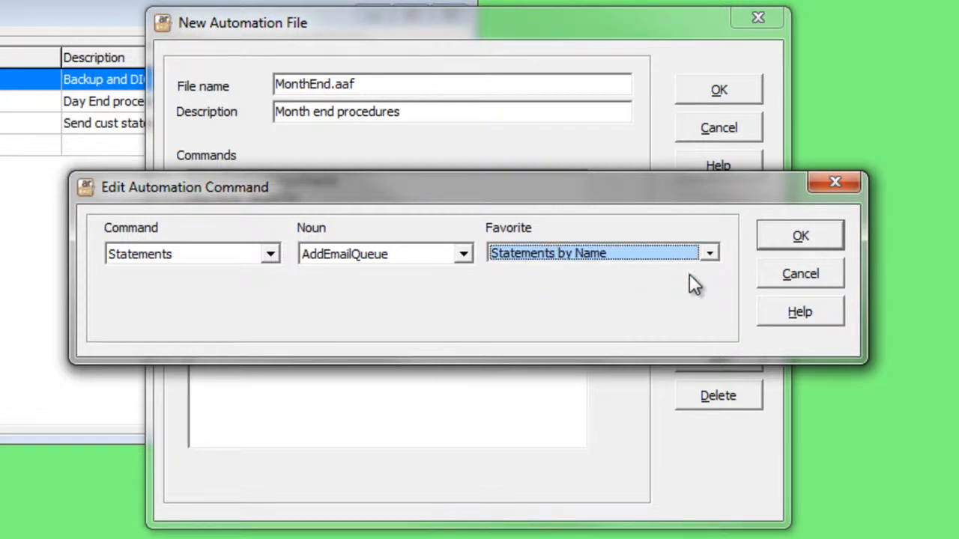
left_click(769, 236)
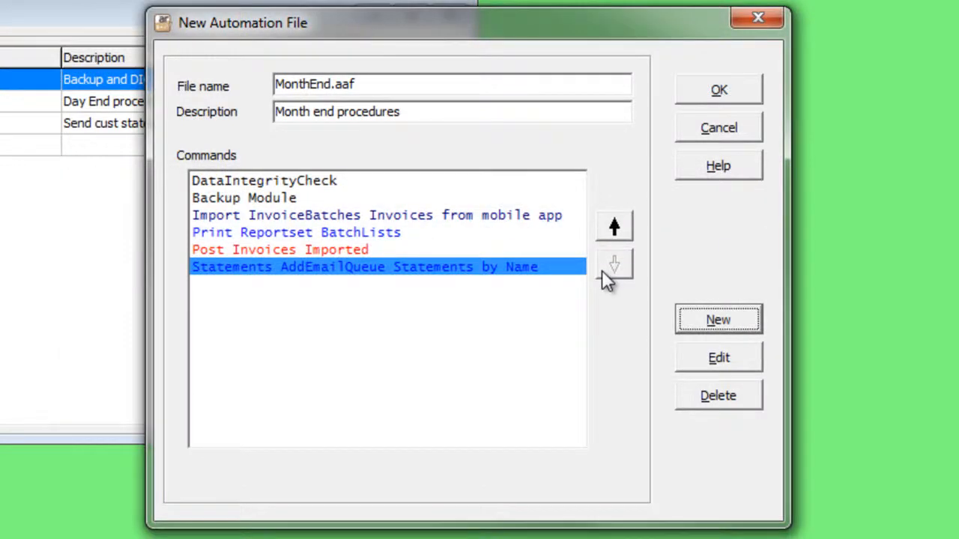
- Add a CreateIntBatch command with the noun SpecificBCycle and the billing cycle MONTH
left_click(687, 320)
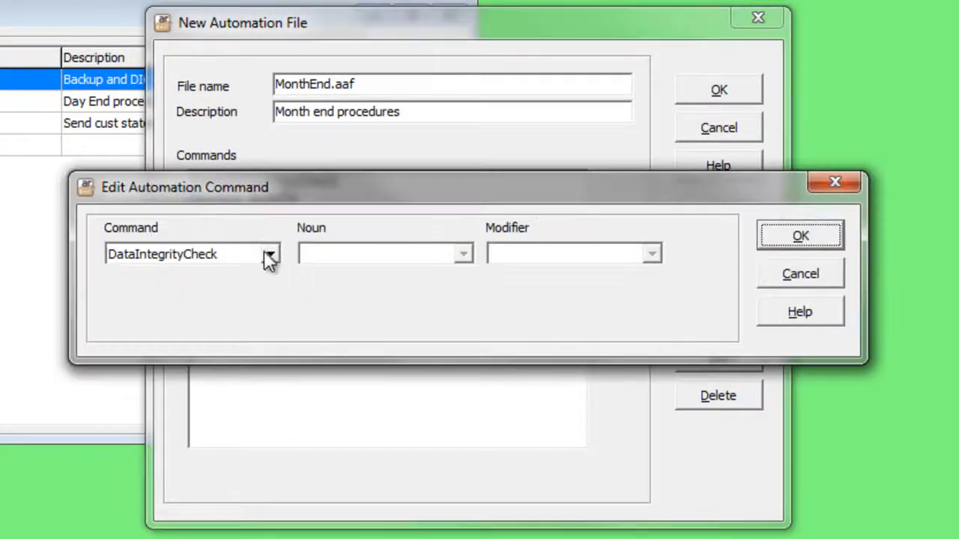
left_click(270, 255)
left_click(277, 338)
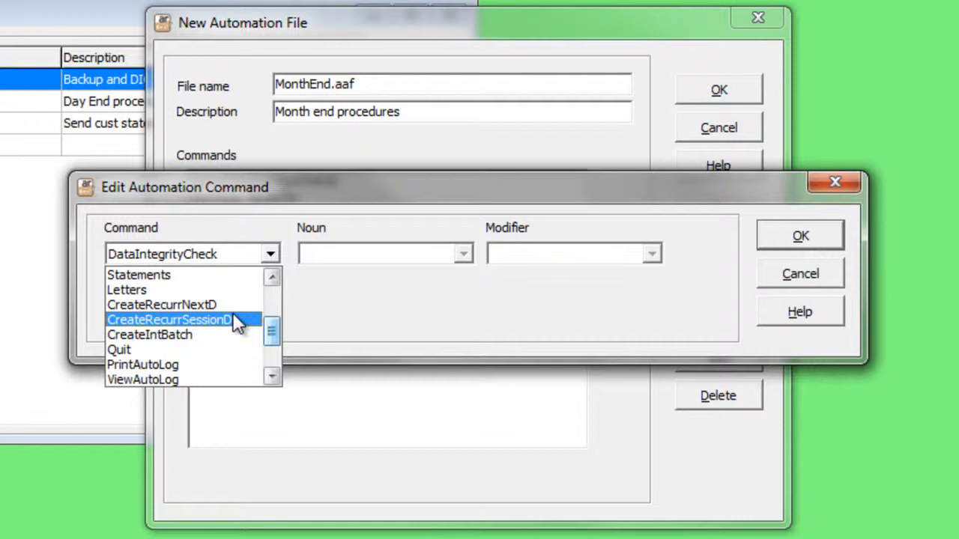
left_click(225, 333)
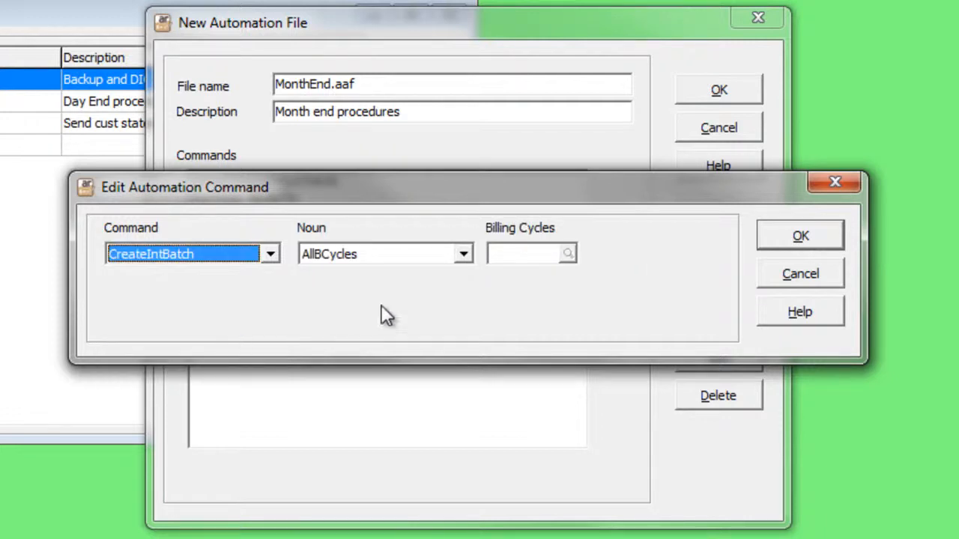
left_click(464, 254)
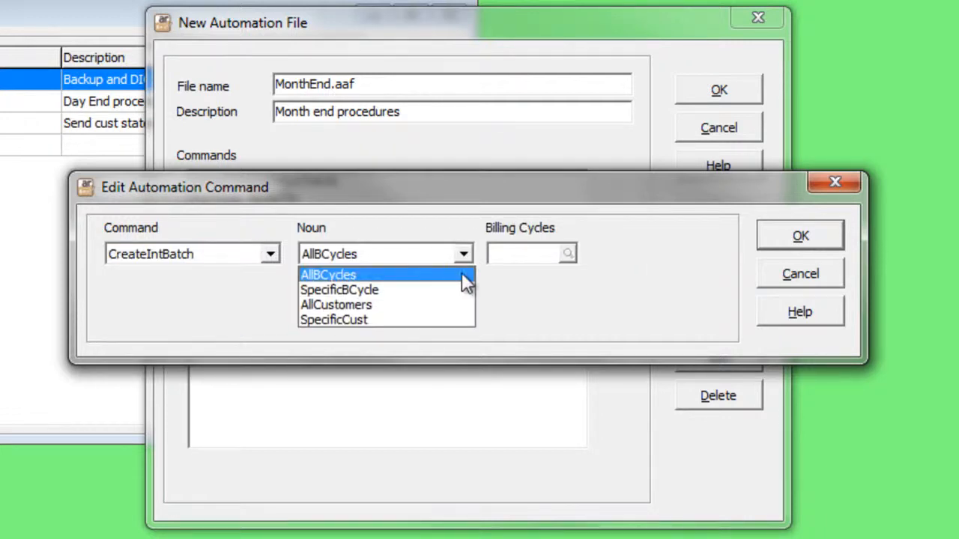
left_click(460, 289)
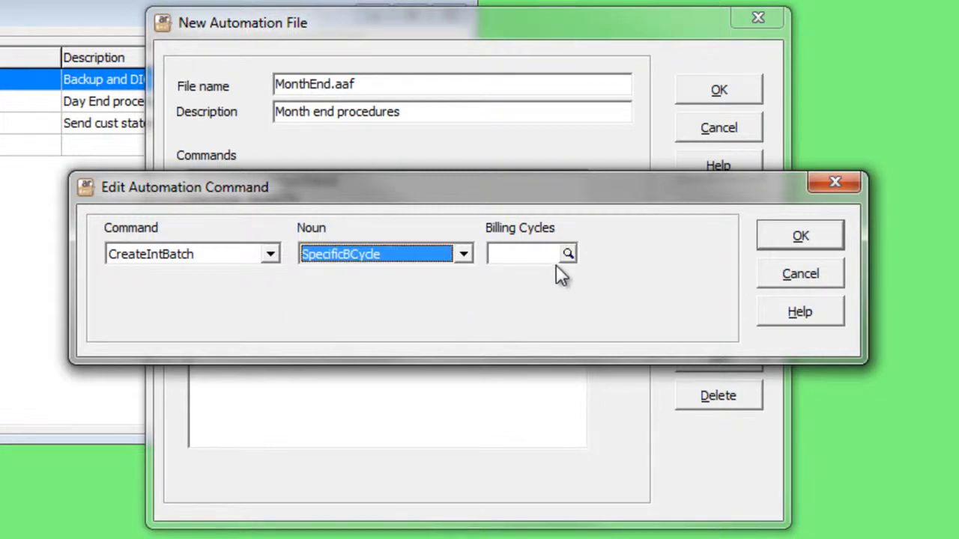
left_click(567, 253)
double_click(565, 335)
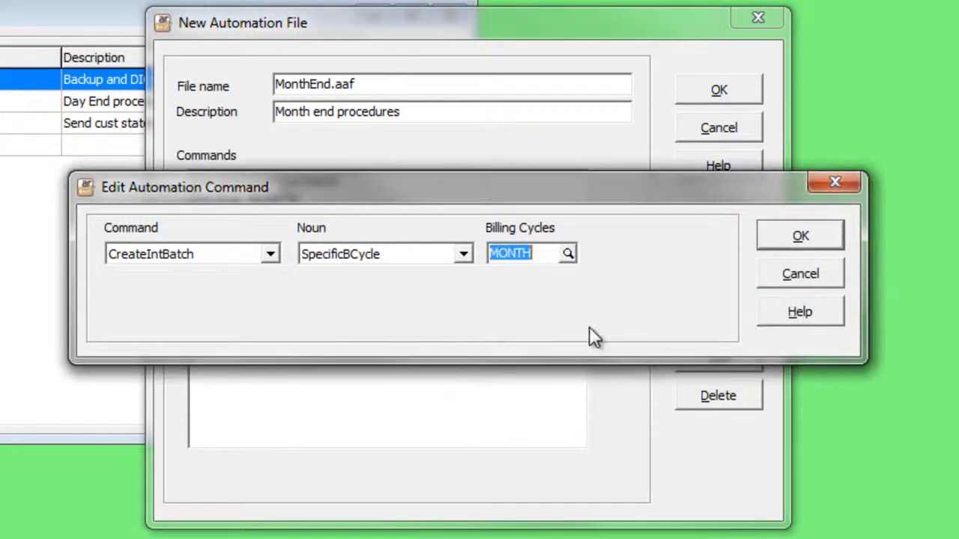
left_click(821, 236)
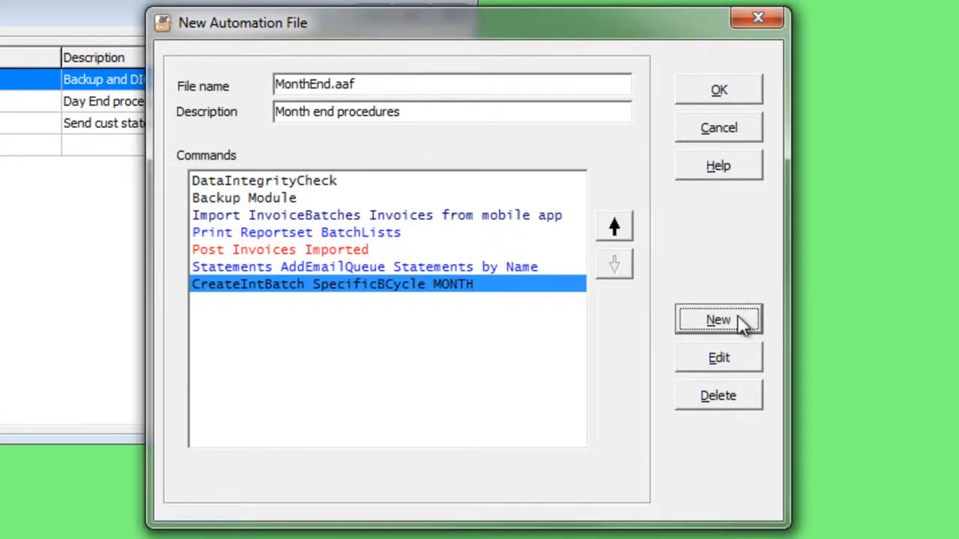
- Create a new automation command and examine the settings offered for the Pause and Comment commands
left_click(737, 315)
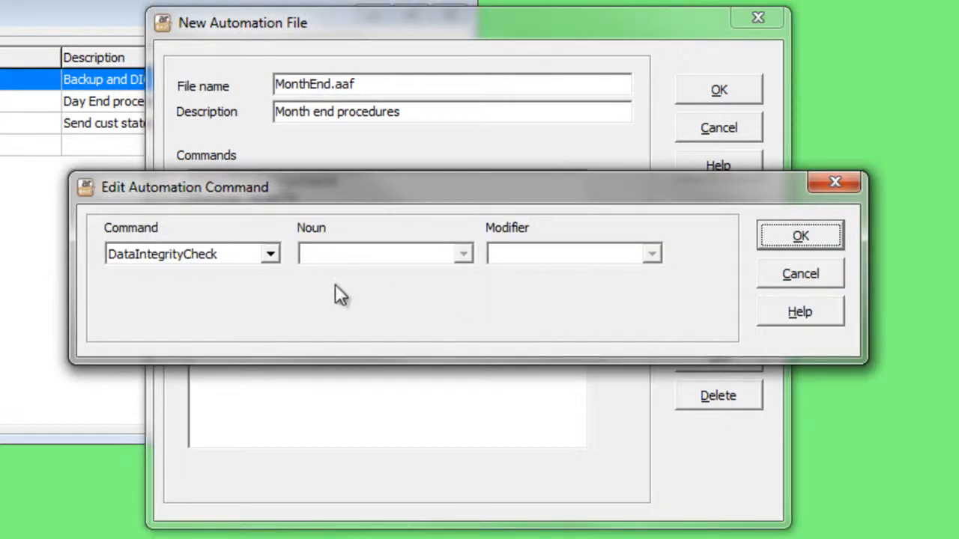
left_click(271, 255)
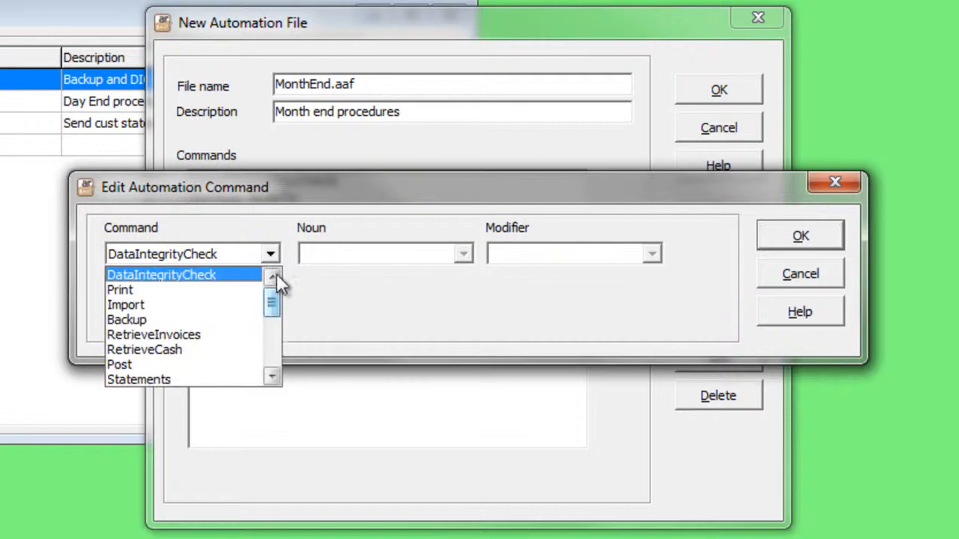
left_click(274, 338)
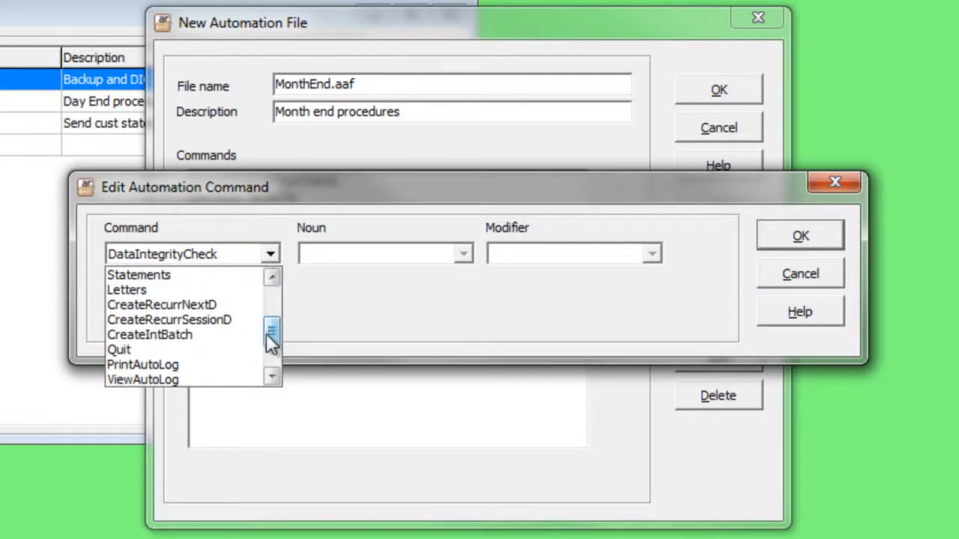
left_click_drag(267, 332, 272, 348)
left_click(255, 347)
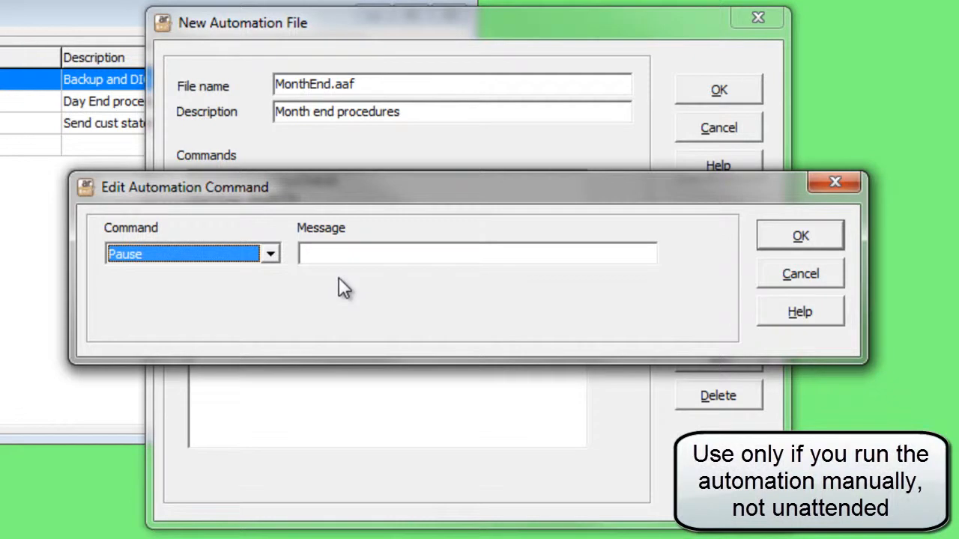
left_click(270, 255)
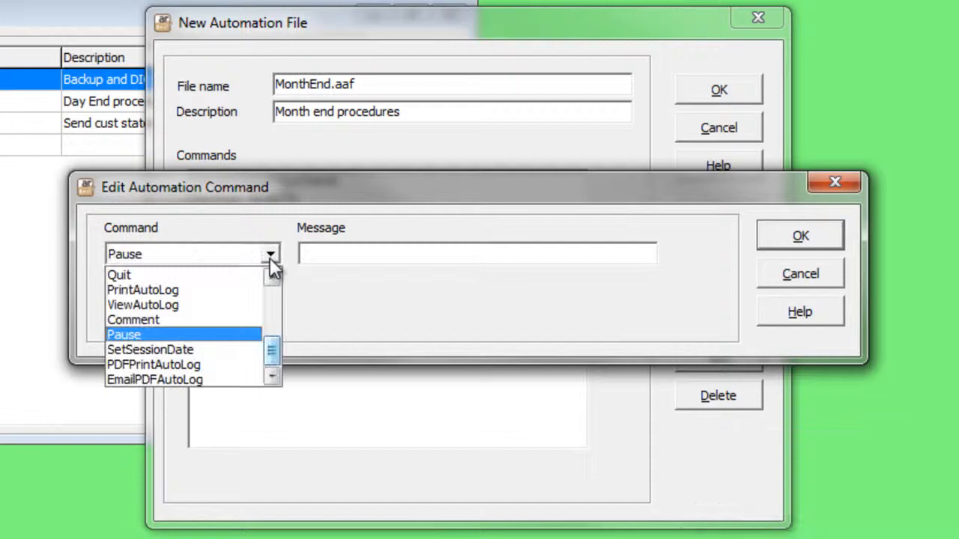
left_click(240, 318)
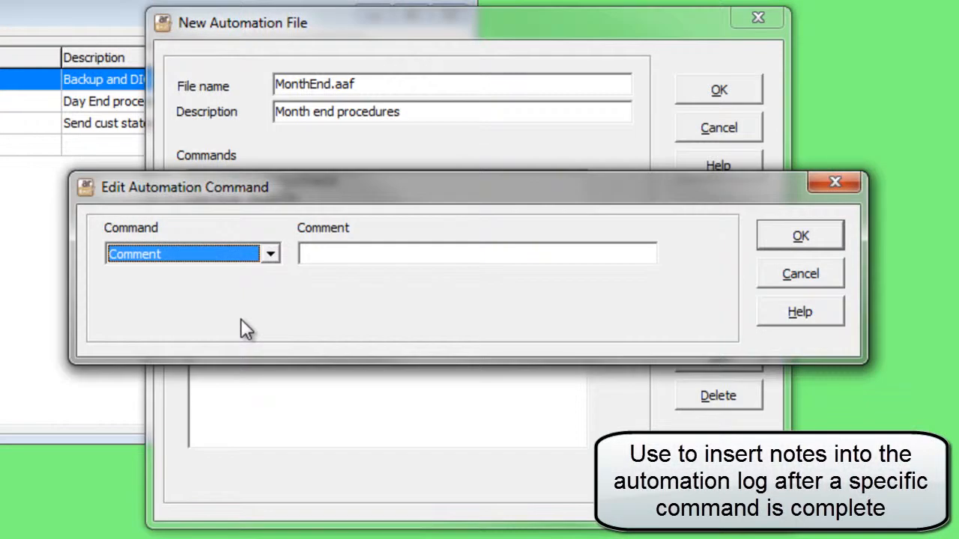
- Change the new command to SetSessionDate with the noun EndMonth and add it to the automation file
left_click(271, 255)
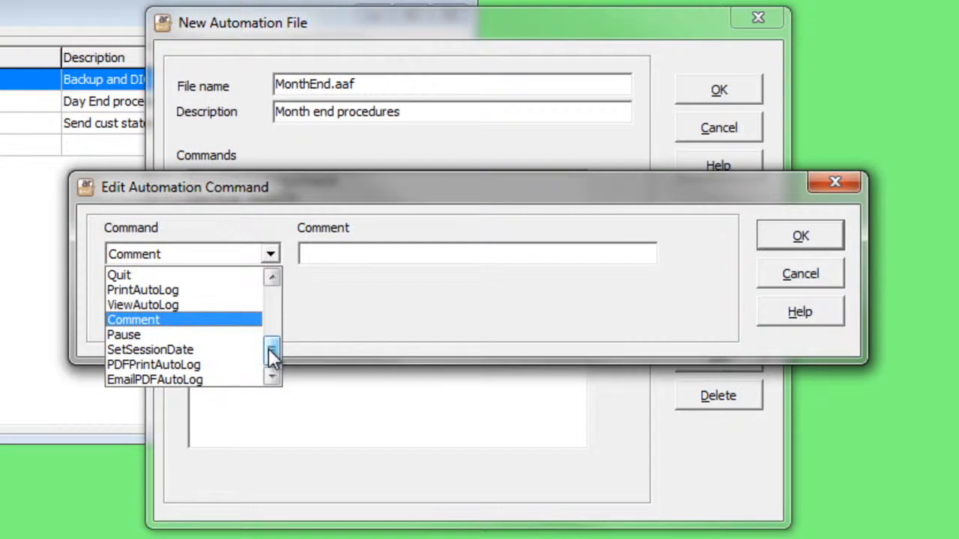
left_click(249, 349)
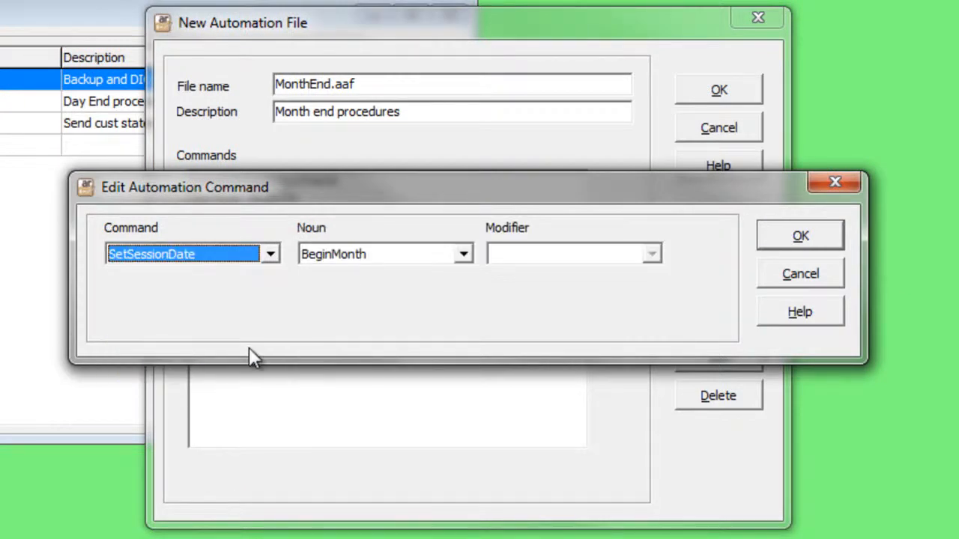
left_click(463, 255)
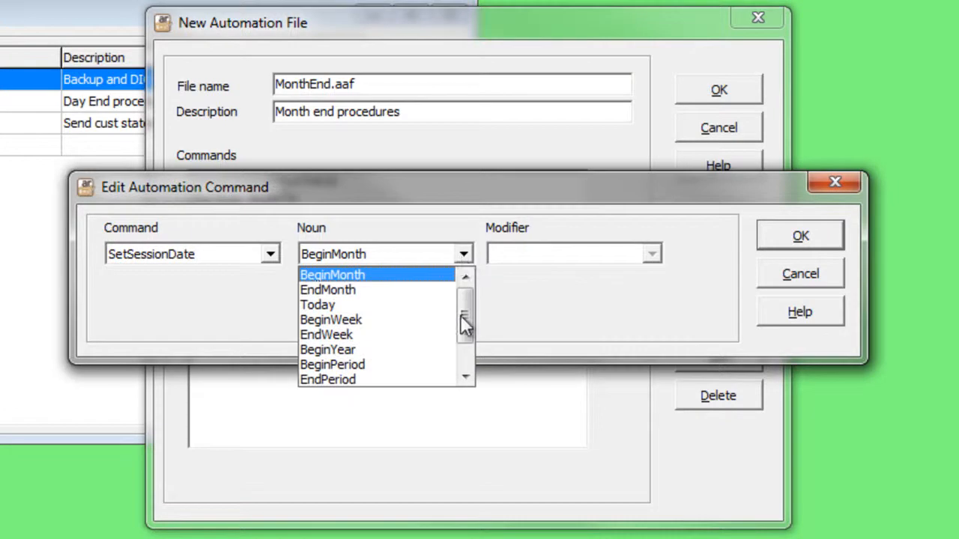
left_click_drag(462, 328, 463, 306)
left_click(406, 290)
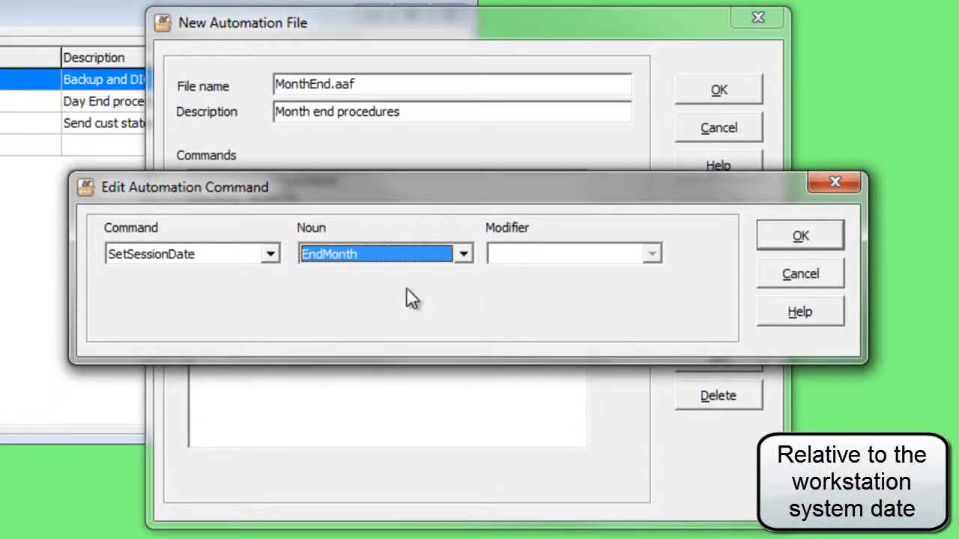
left_click(787, 237)
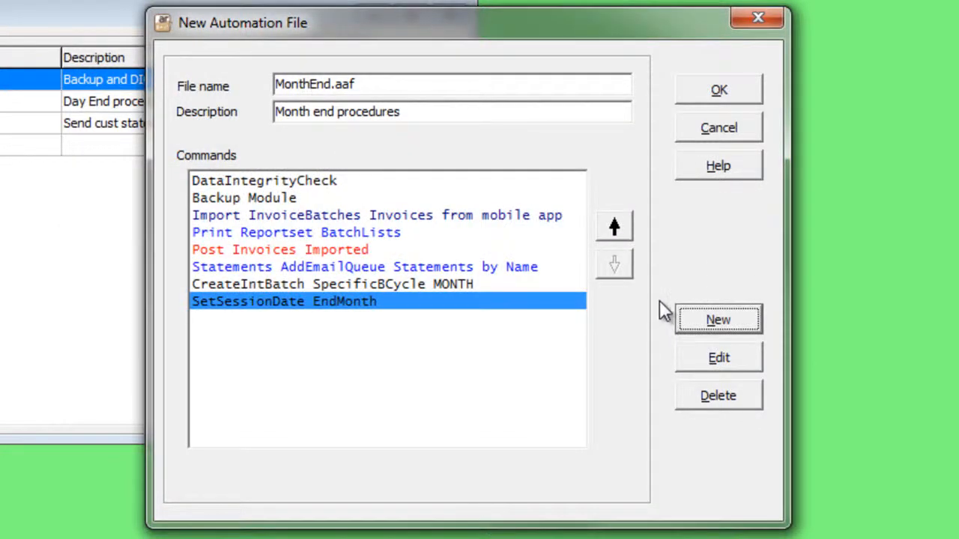
- Add a Quit command to the end of the automation file's command list
left_click(716, 318)
left_click(269, 254)
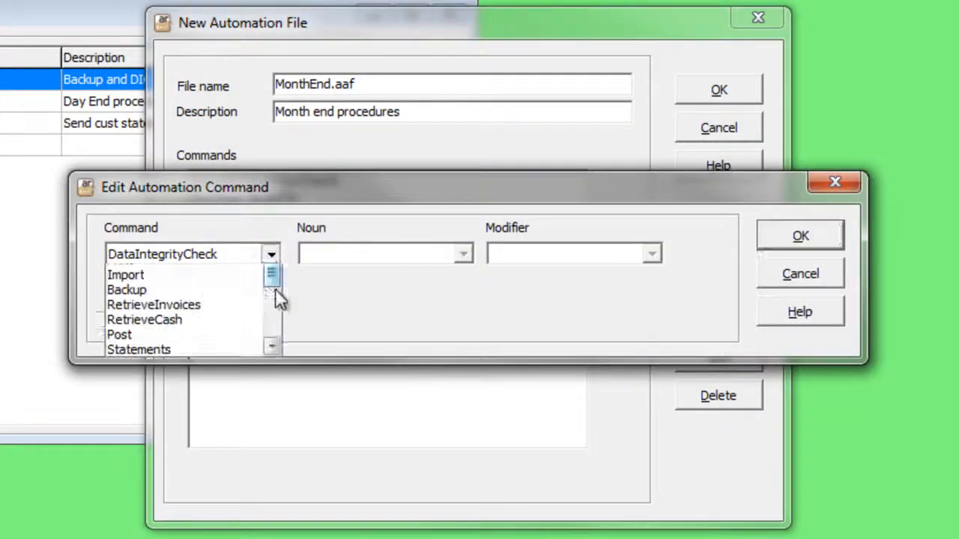
left_click(271, 356)
left_click(244, 350)
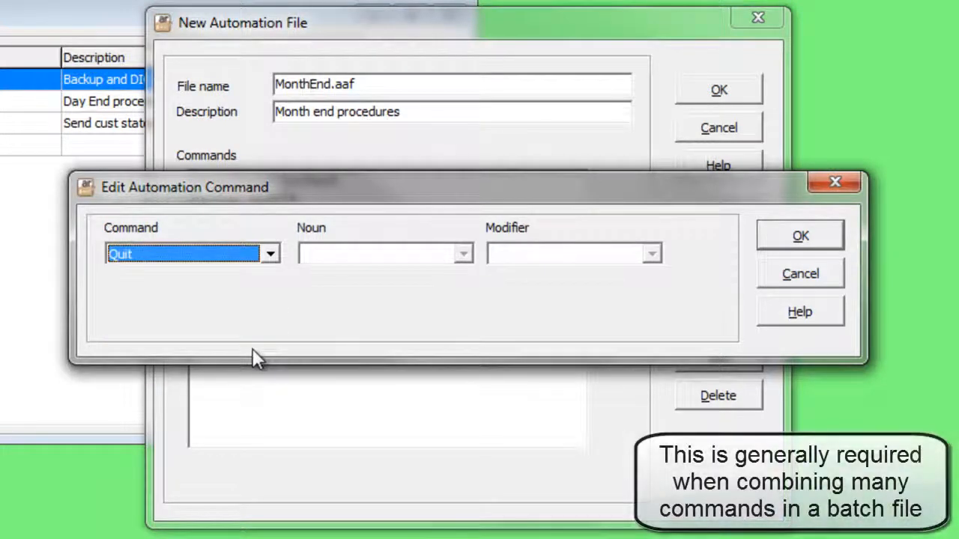
left_click(800, 238)
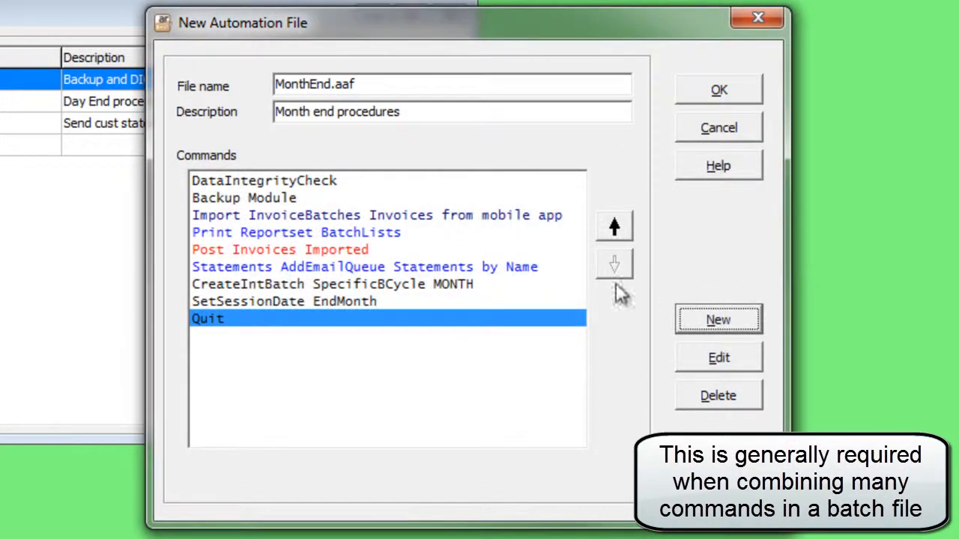
- Move the SetSessionDate EndMonth command to the beginning of the command list, ahead of DataIntegrityCheck
left_click(421, 302)
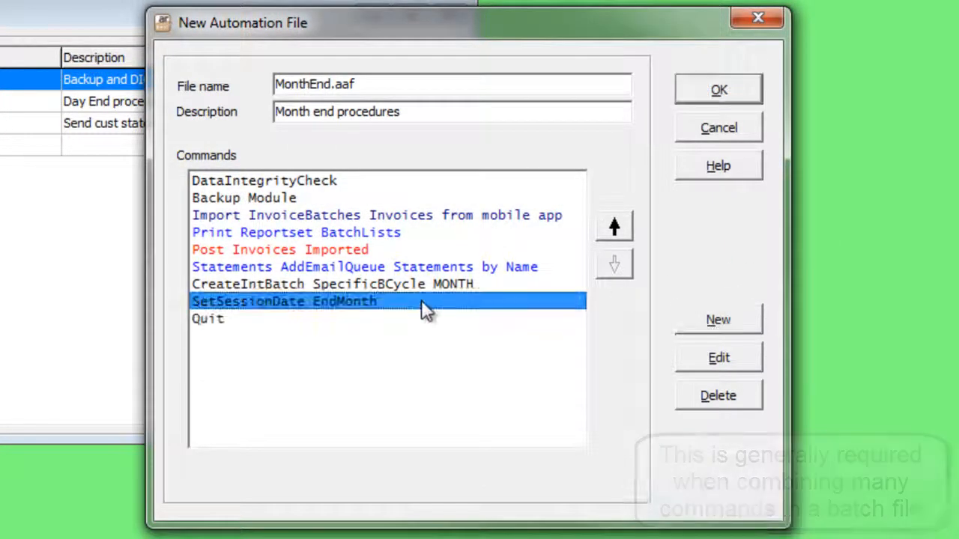
left_click(617, 229)
left_click(617, 228)
left_click(617, 228)
left_click(616, 228)
left_click(616, 229)
left_click(616, 228)
left_click(616, 228)
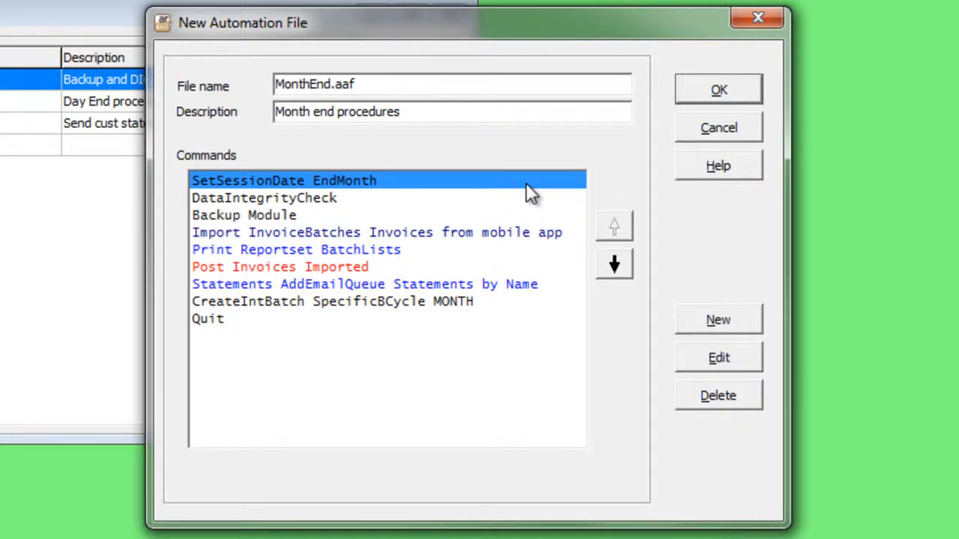
- Add an EmailPDFAutoLog command with the noun Append and the recipient's e-mail address, and place it just ahead of Quit in the command list
left_click(496, 320)
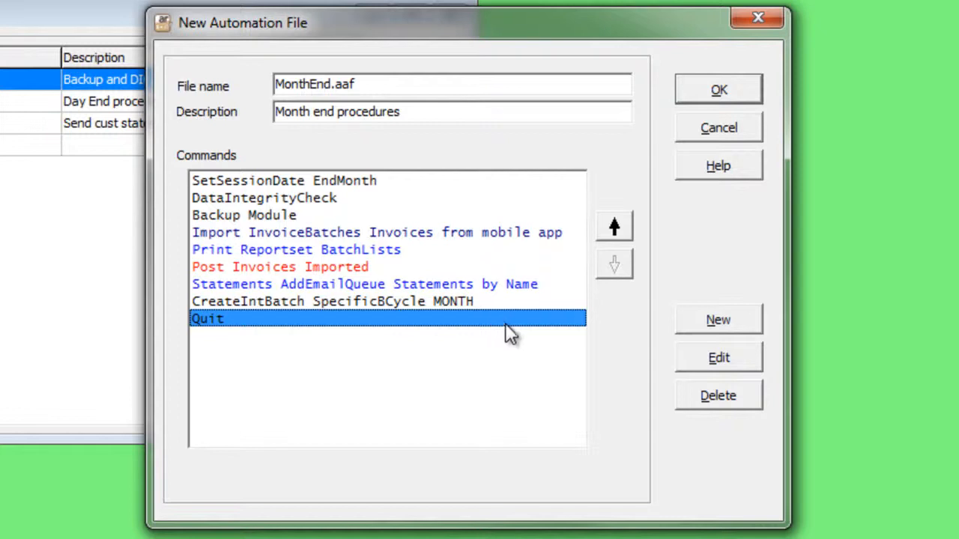
left_click(689, 322)
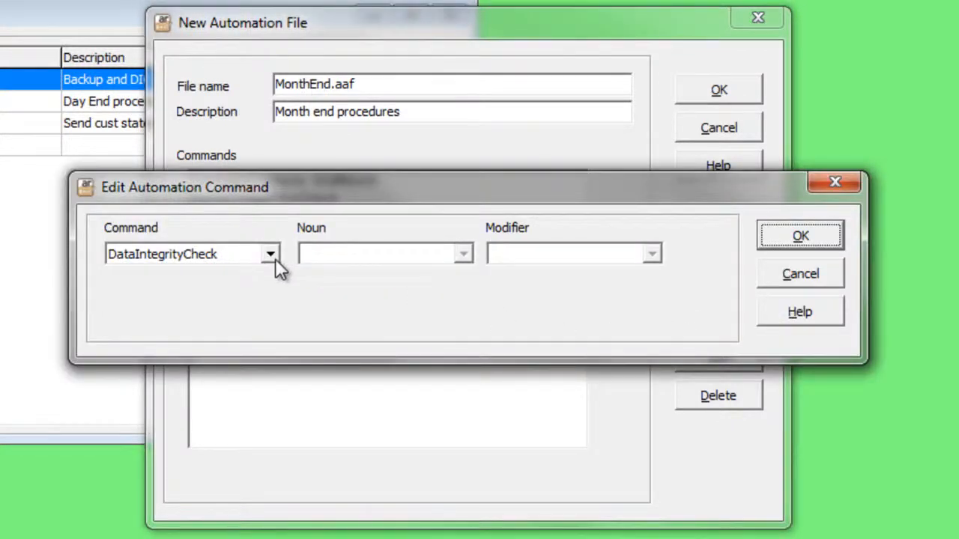
left_click(270, 255)
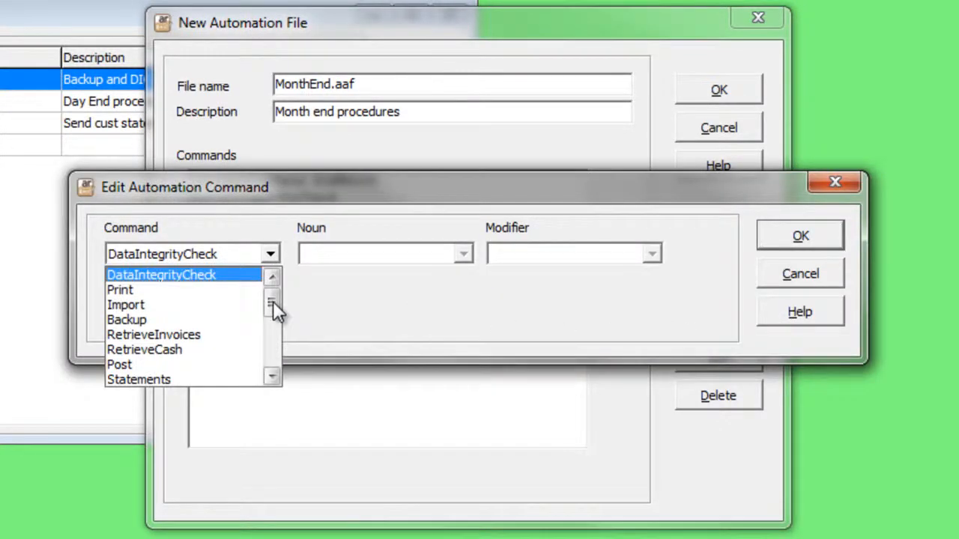
left_click_drag(272, 301, 273, 355)
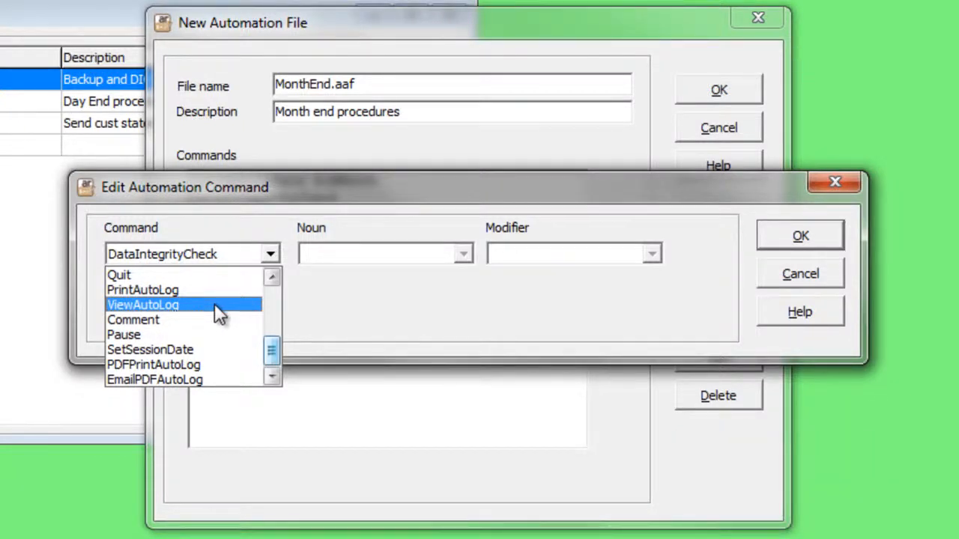
left_click(209, 378)
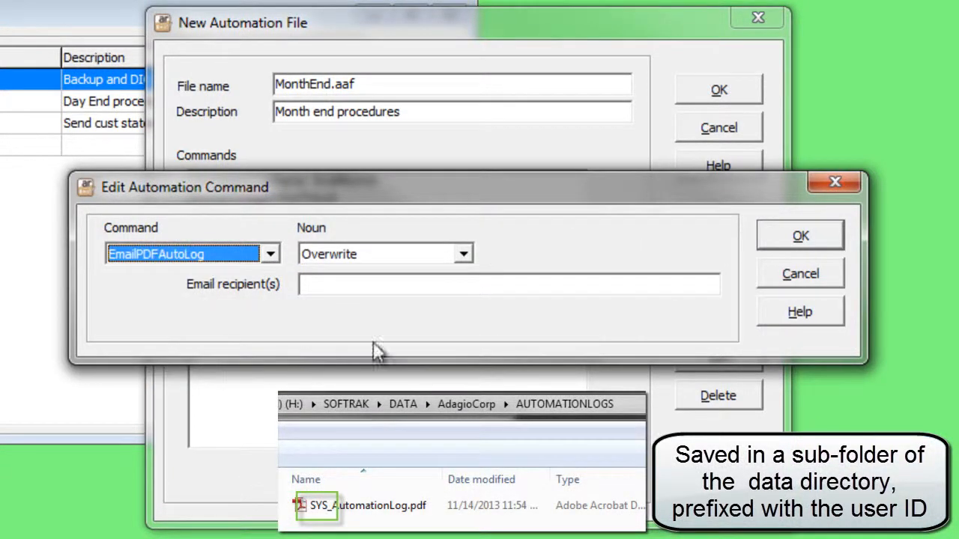
left_click(470, 259)
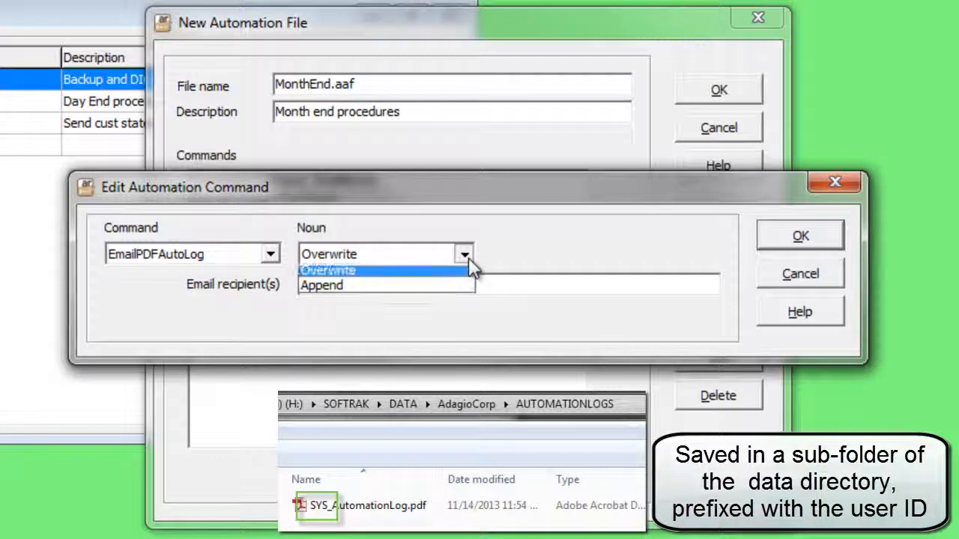
left_click(444, 291)
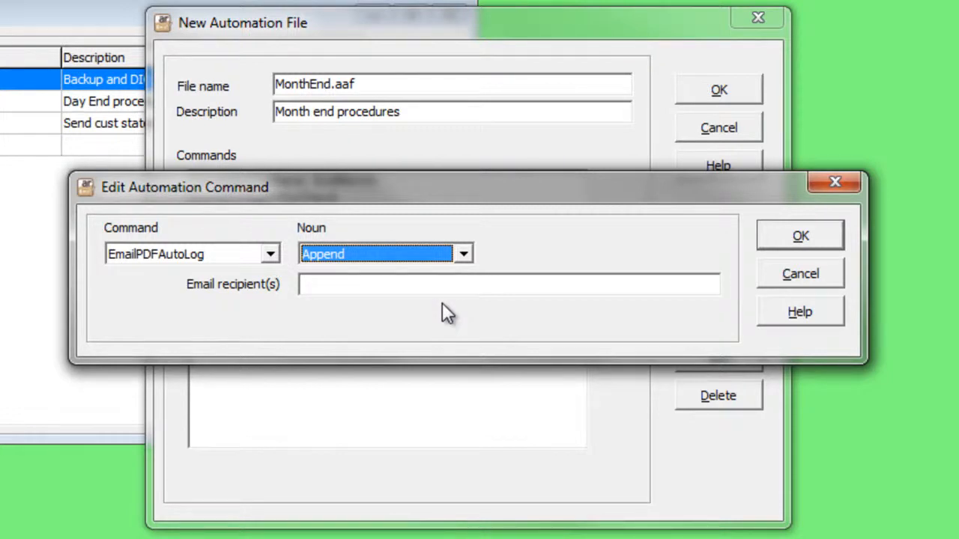
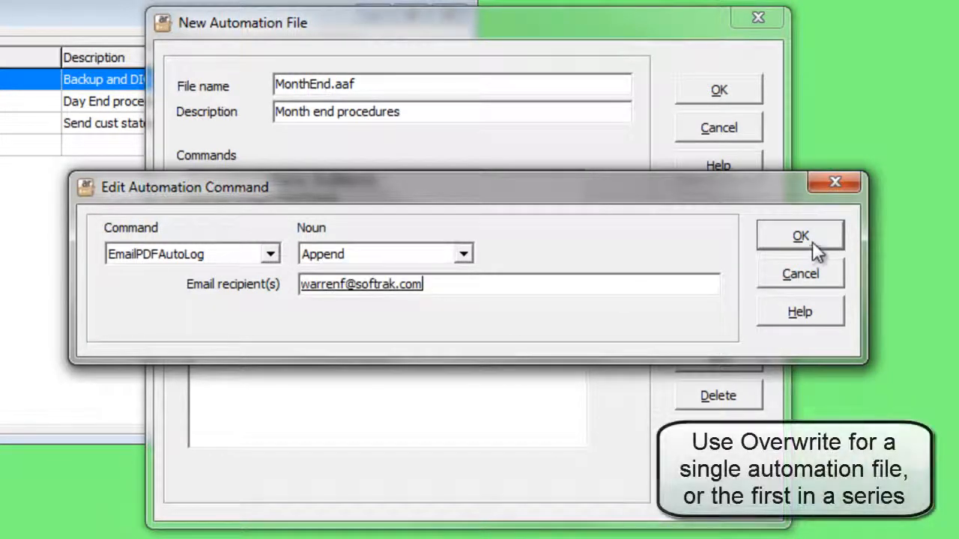
left_click(812, 241)
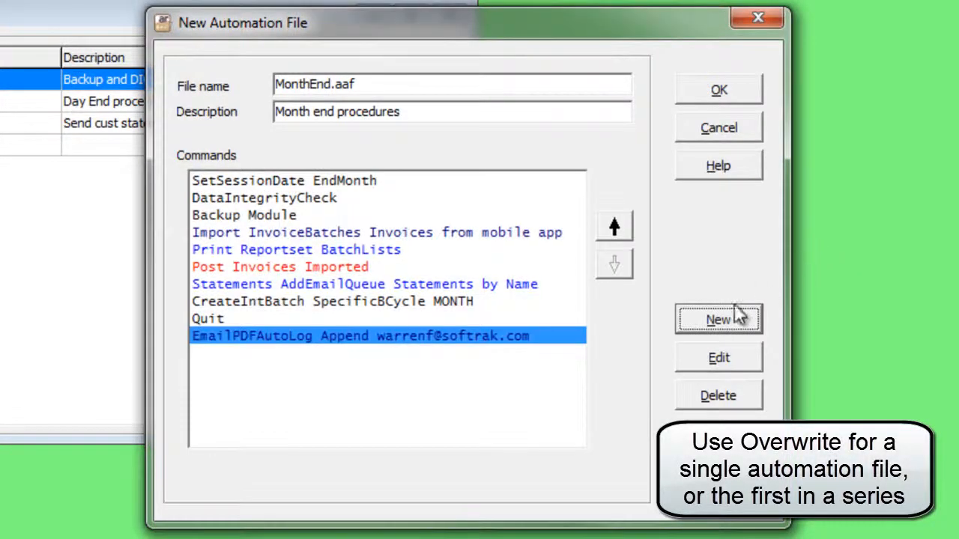
left_click(615, 229)
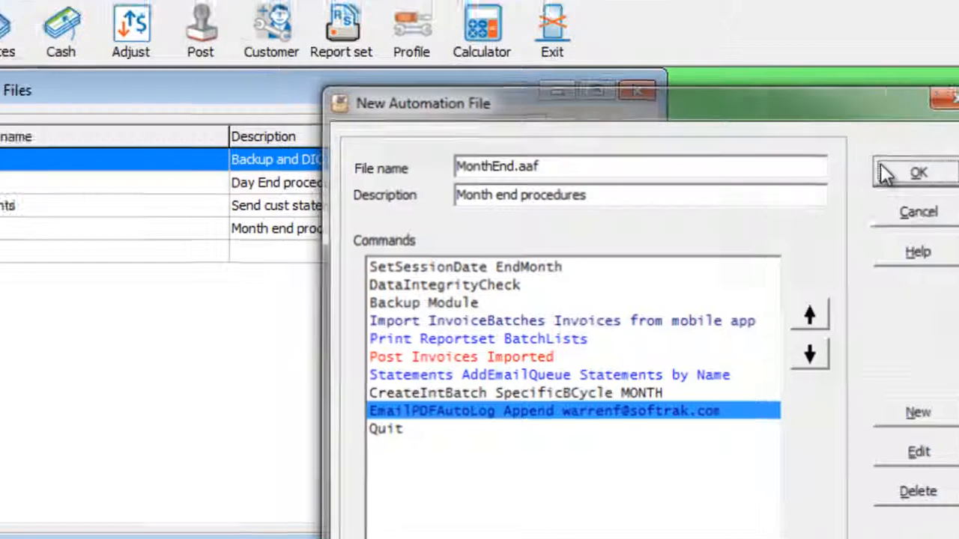
- Save the MonthEnd automation file and run it, agreeing to close all windows
left_click(882, 171)
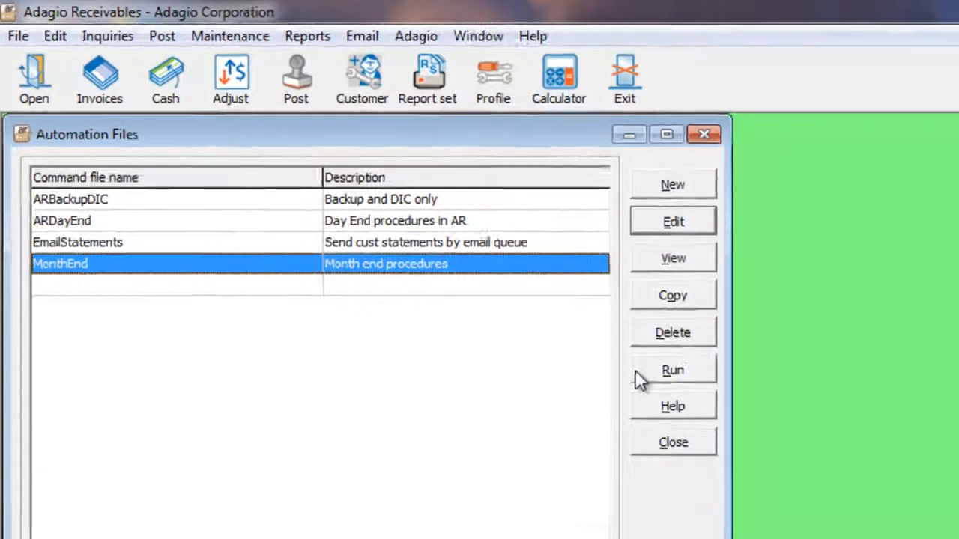
left_click(708, 412)
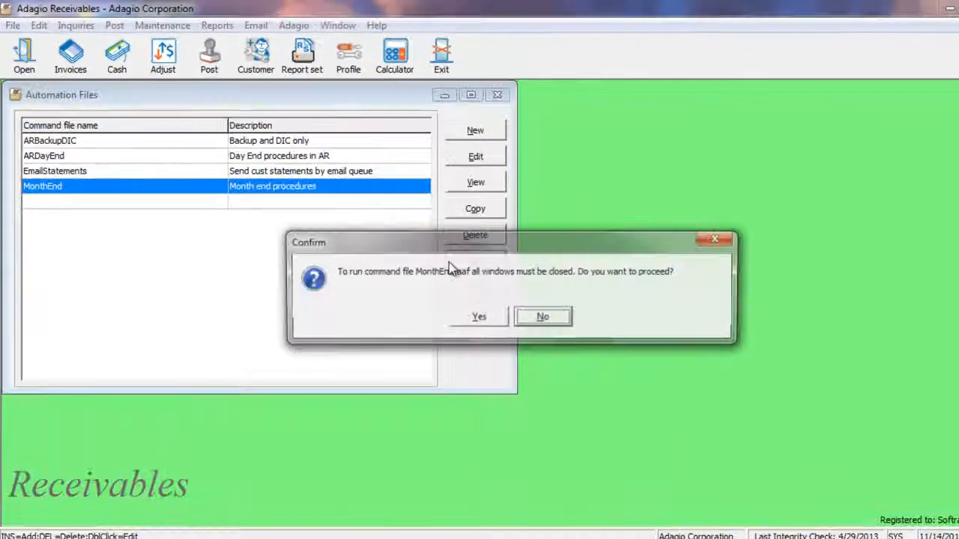
left_click(467, 315)
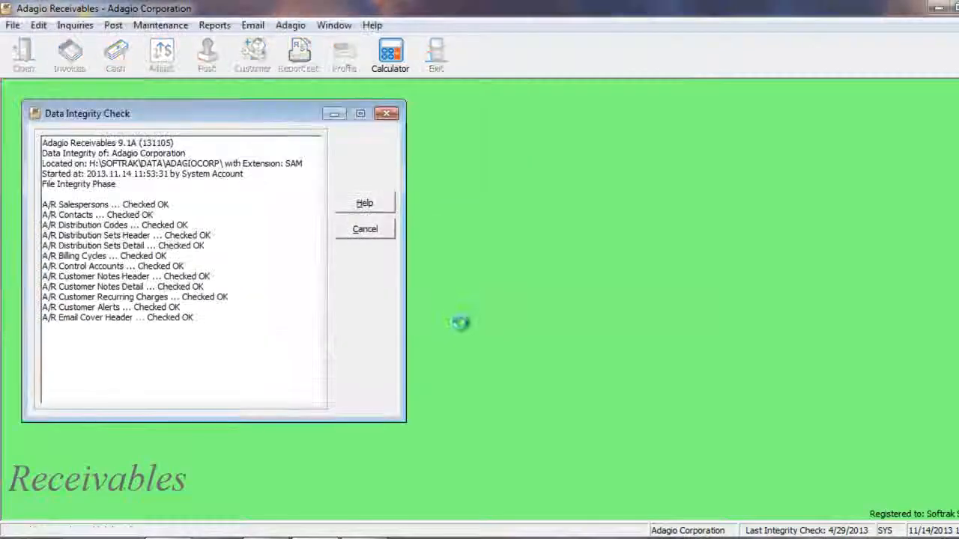